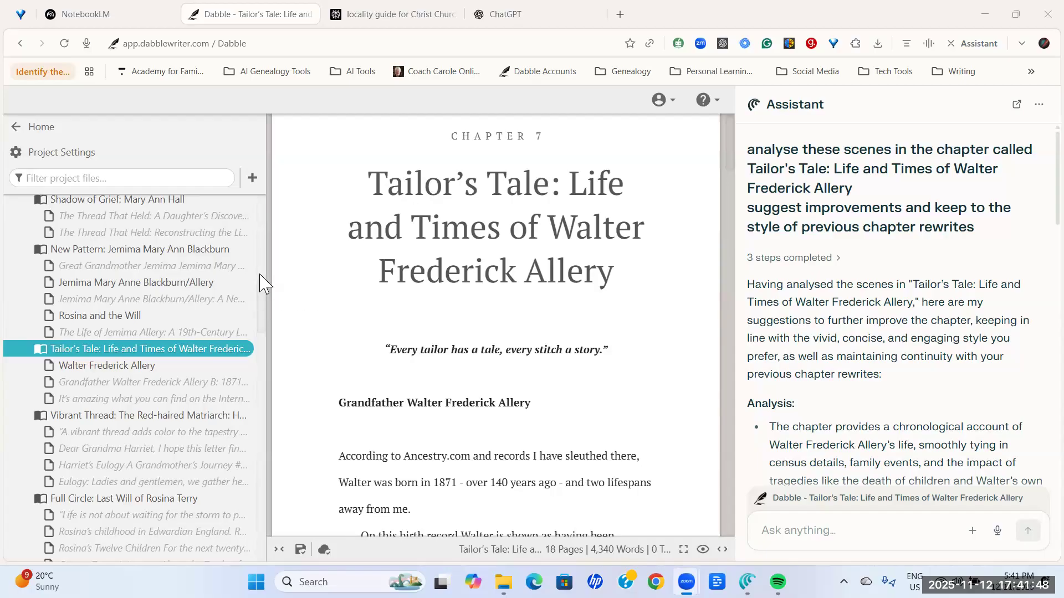
# - Review the request sent to the Assistant and briefly expand its completed steps
pyautogui.scroll(5, 264, 277)
pyautogui.scroll(1, 263, 277)
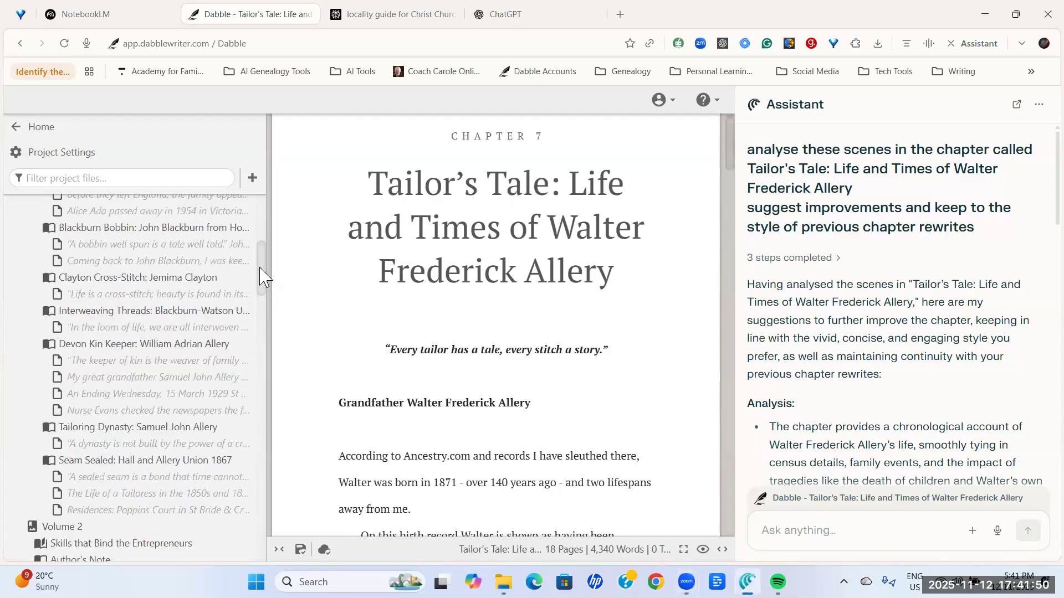
pyautogui.scroll(-4, 261, 280)
pyautogui.scroll(-2, 261, 288)
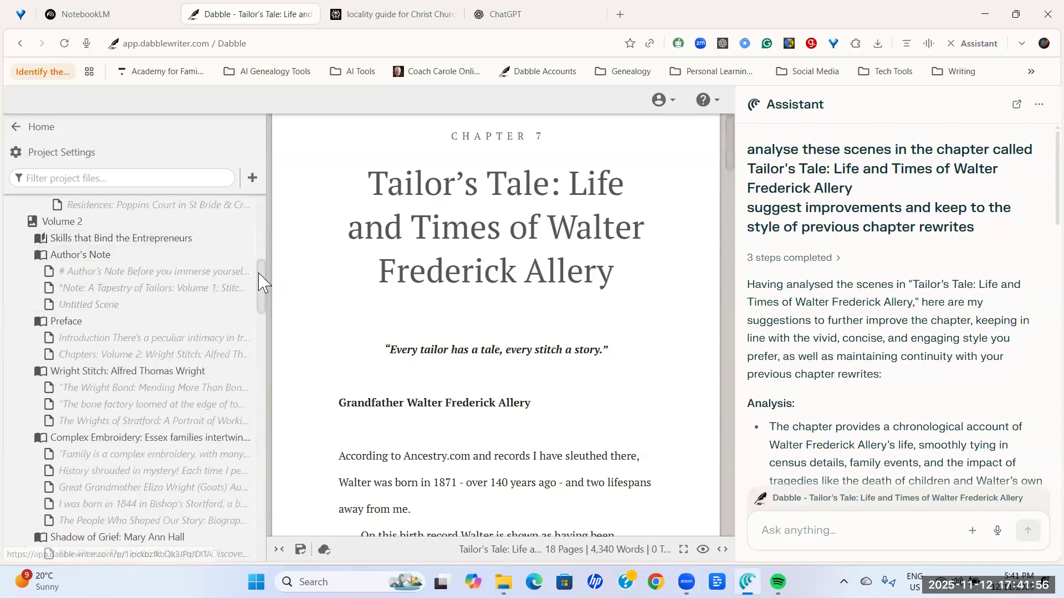
pyautogui.scroll(-4, 265, 285)
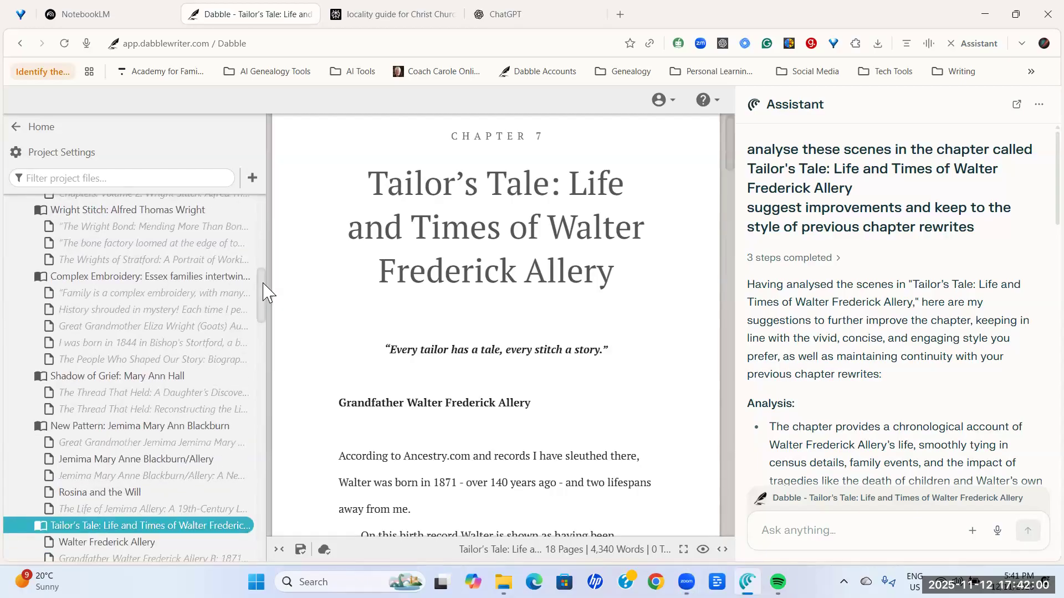
pyautogui.scroll(-1, 265, 293)
pyautogui.scroll(-5, 265, 297)
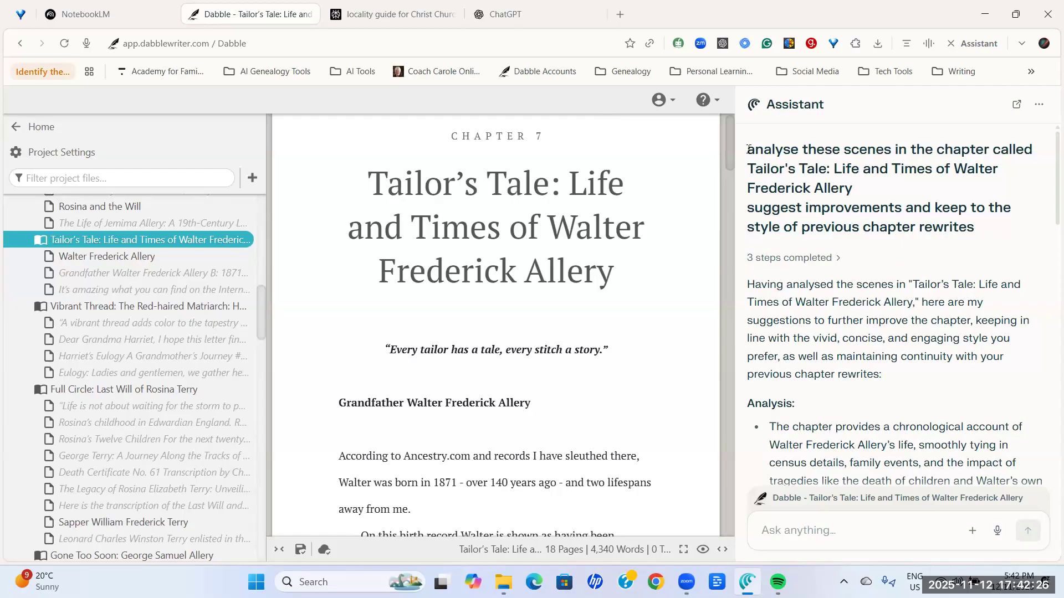
pyautogui.moveTo(747, 149); pyautogui.dragTo(974, 231)
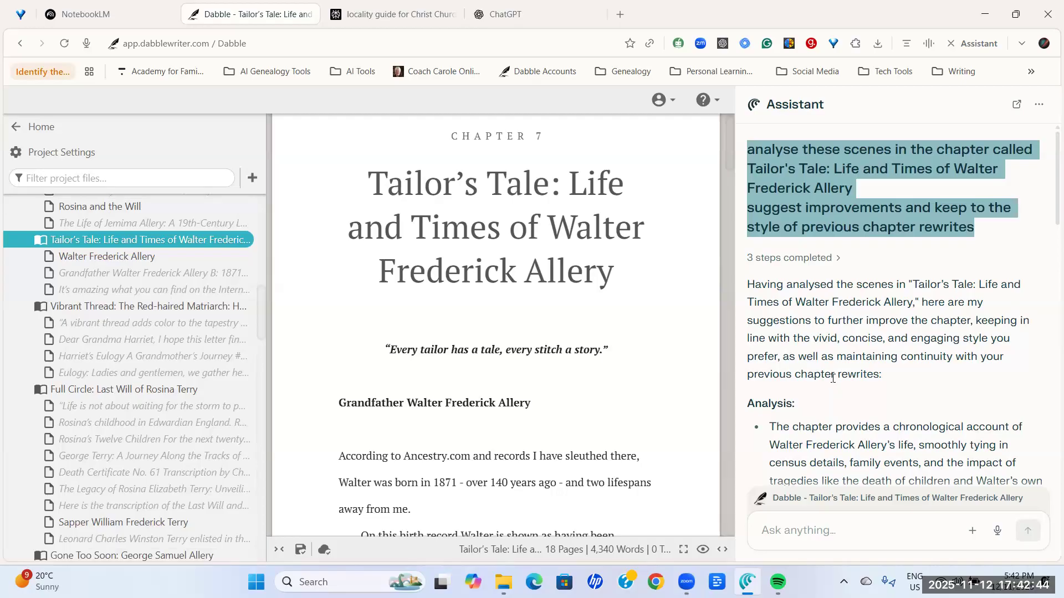
pyautogui.click(809, 258)
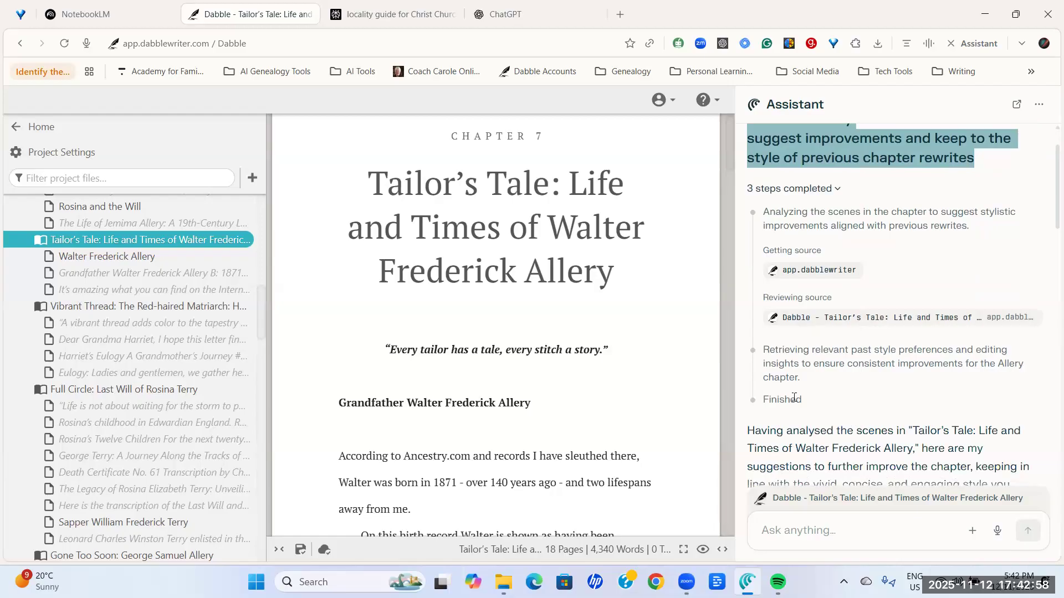
pyautogui.click(837, 189)
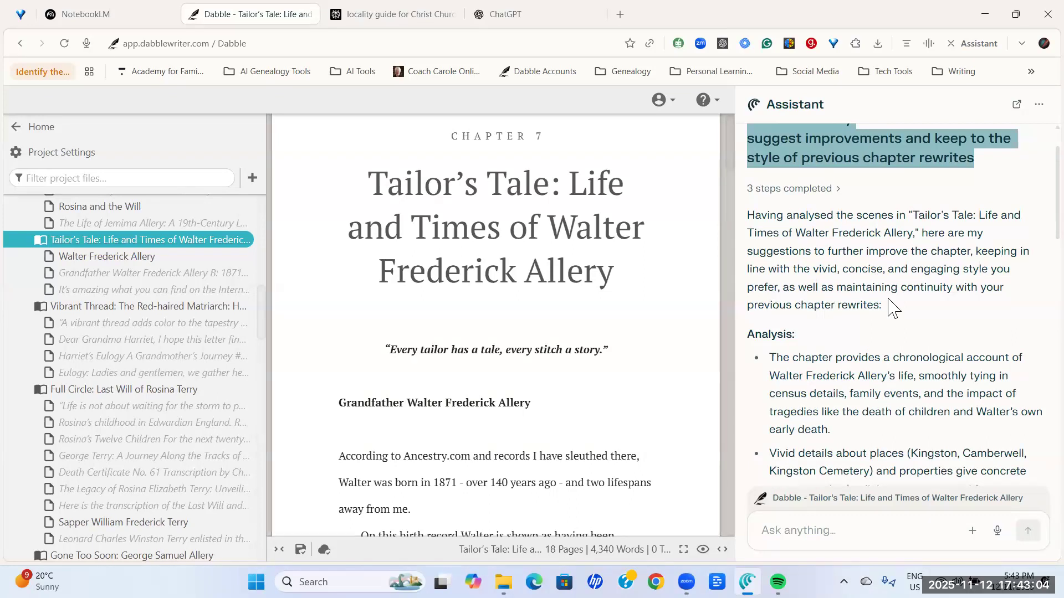
# - Highlight the reply's notes on chronological account, family relationships, narrative arc and probate records
pyautogui.scroll(-3, 866, 292)
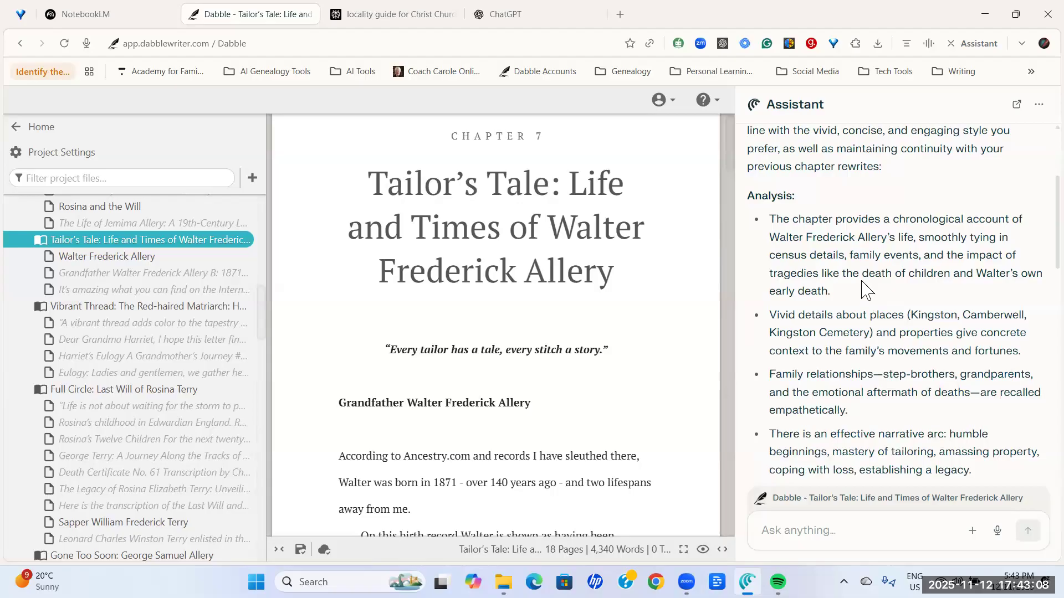
pyautogui.moveTo(905, 220); pyautogui.dragTo(948, 235)
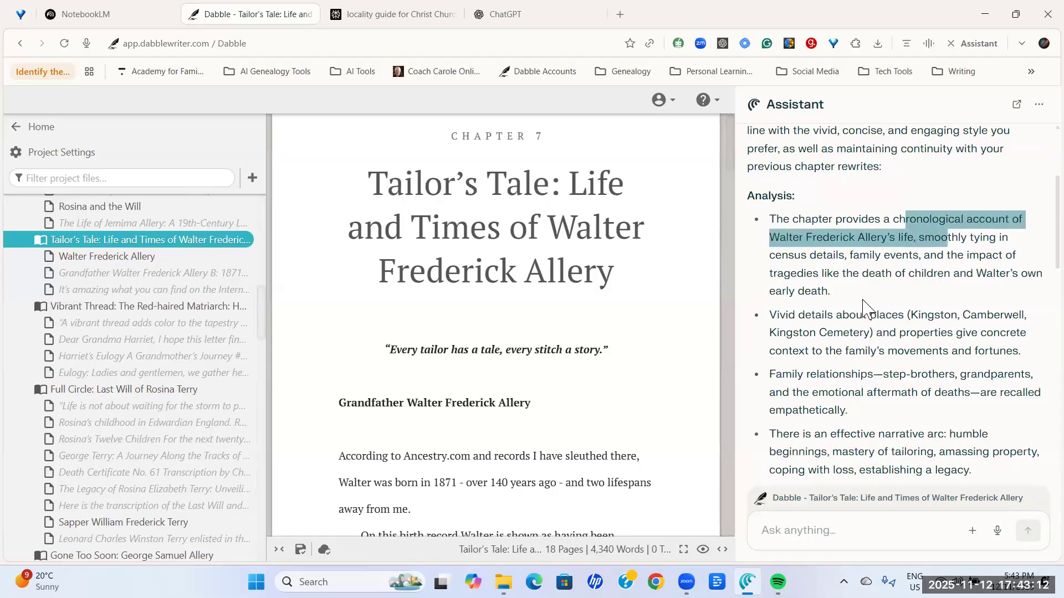
pyautogui.moveTo(842, 315); pyautogui.dragTo(947, 331)
pyautogui.scroll(-1, 874, 369)
pyautogui.scroll(-2, 874, 368)
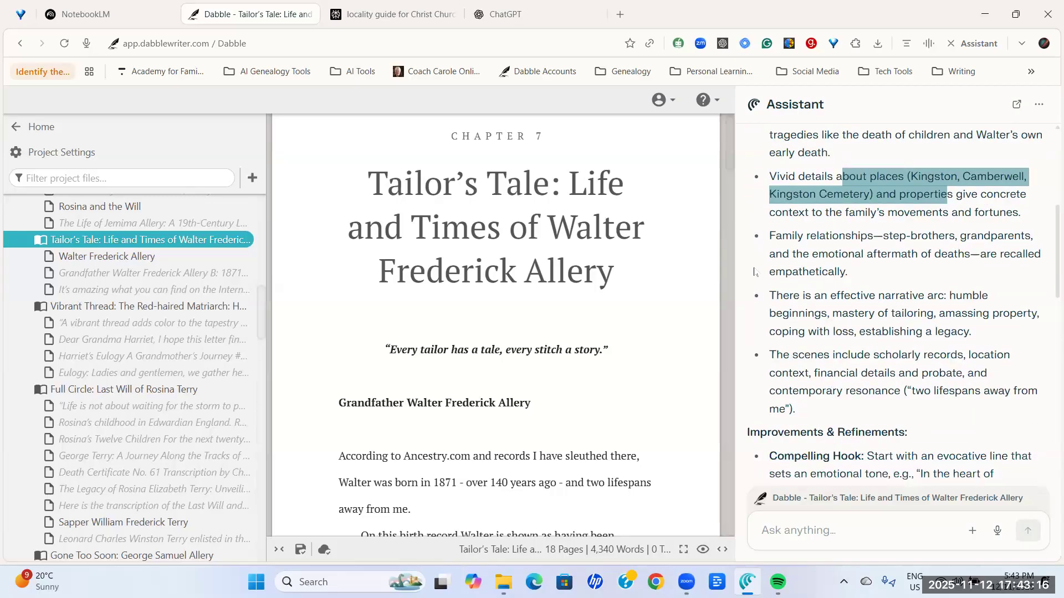
pyautogui.moveTo(769, 235); pyautogui.dragTo(888, 237)
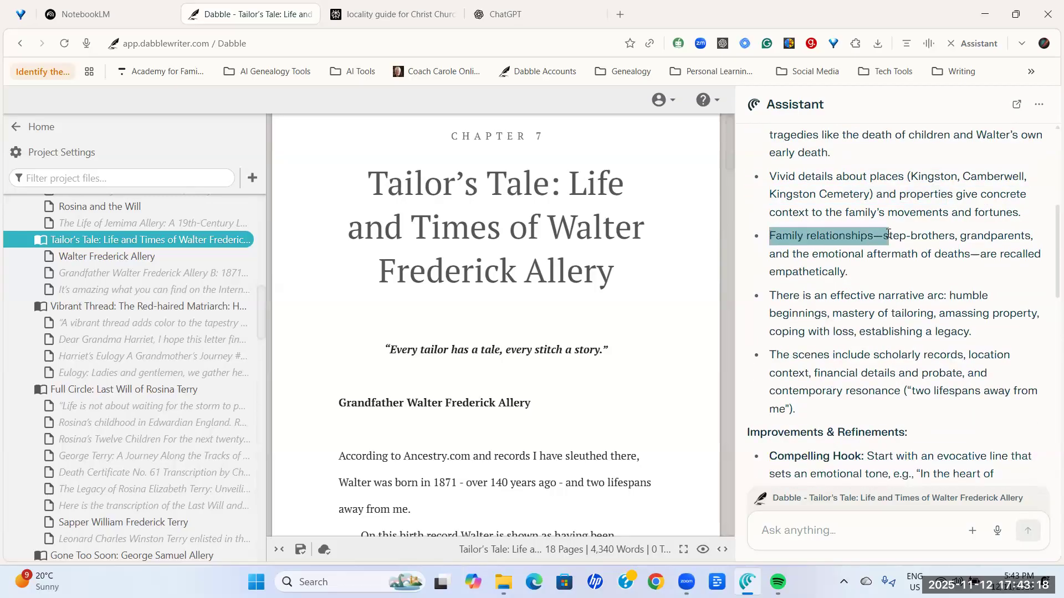
pyautogui.moveTo(831, 295); pyautogui.dragTo(945, 294)
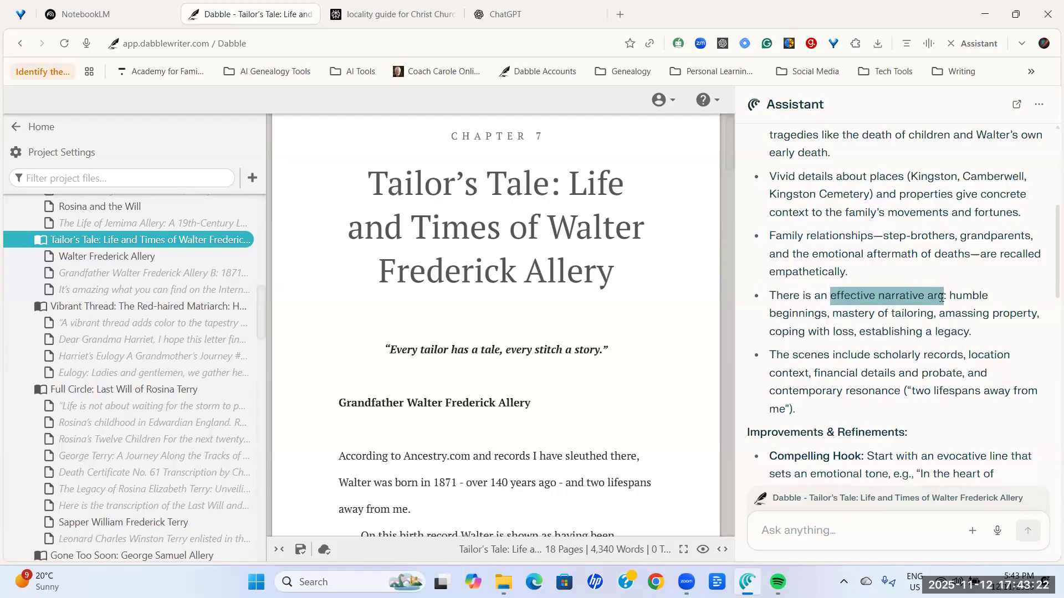
pyautogui.moveTo(793, 354); pyautogui.dragTo(967, 373)
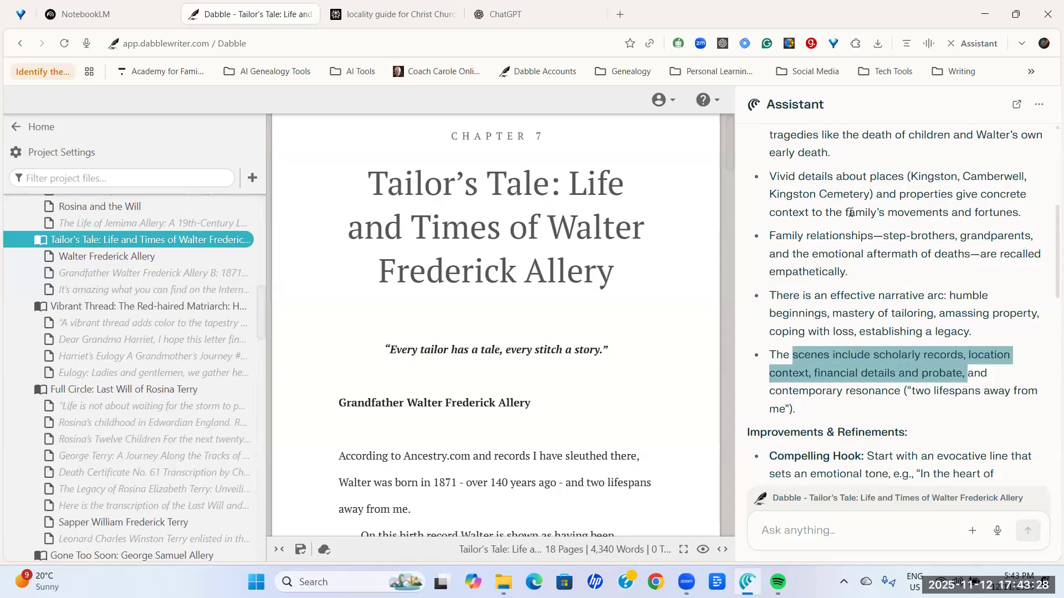
# - Highlight the opening hook, Dialogues & Anecdotes, Sensory Details and Structural Clarity suggestions
pyautogui.scroll(-4, 850, 212)
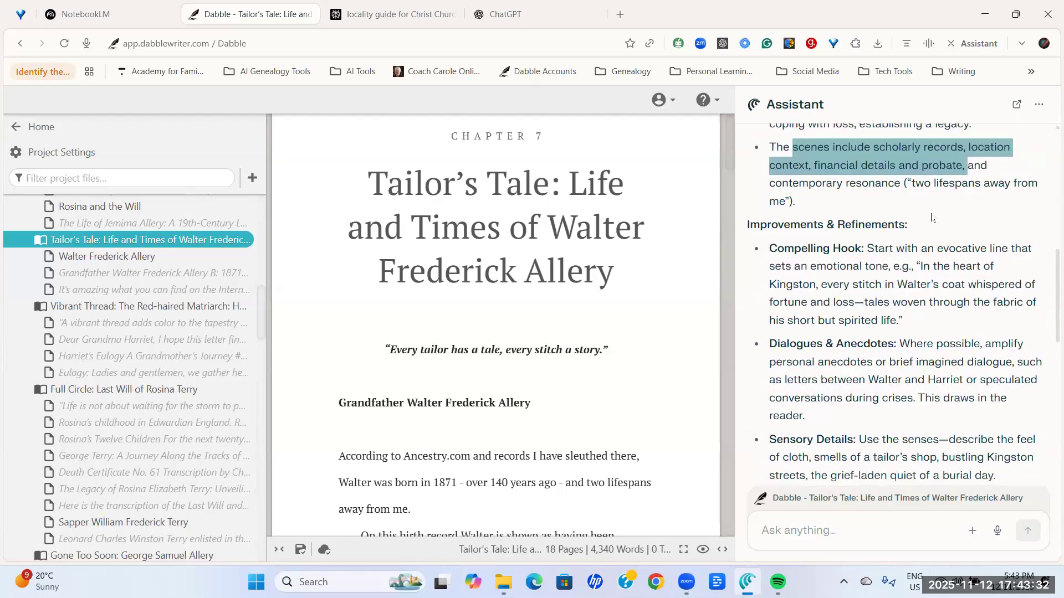
pyautogui.scroll(-1, 932, 218)
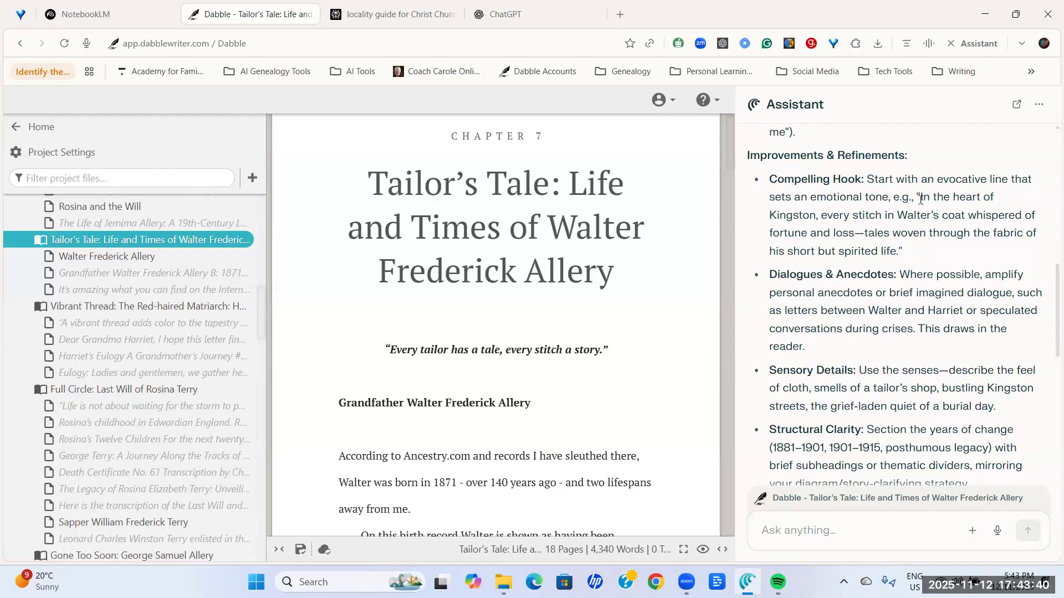
pyautogui.moveTo(920, 198); pyautogui.dragTo(919, 245)
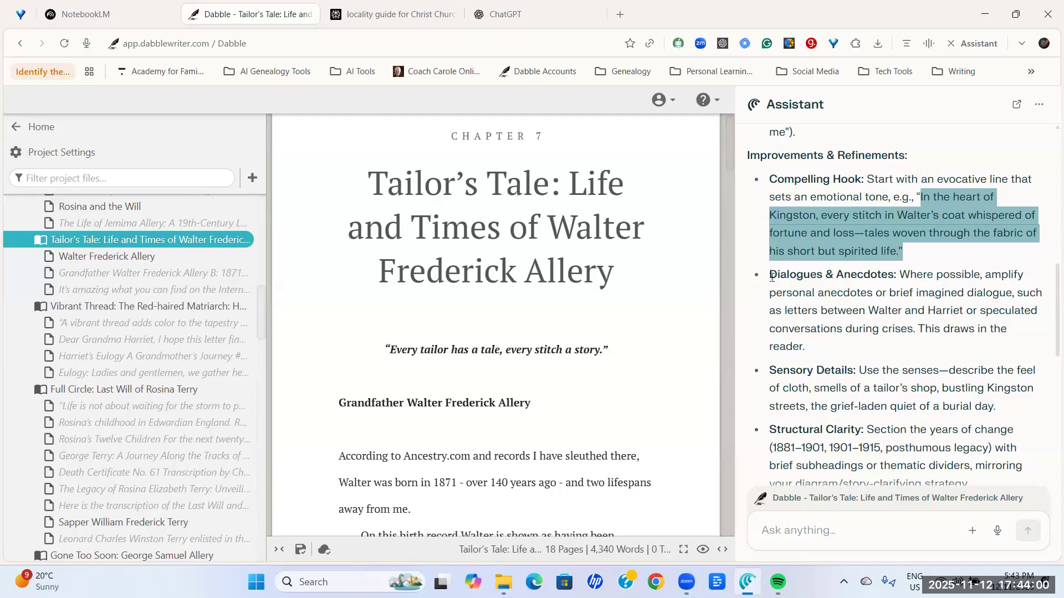
pyautogui.moveTo(770, 275); pyautogui.dragTo(892, 276)
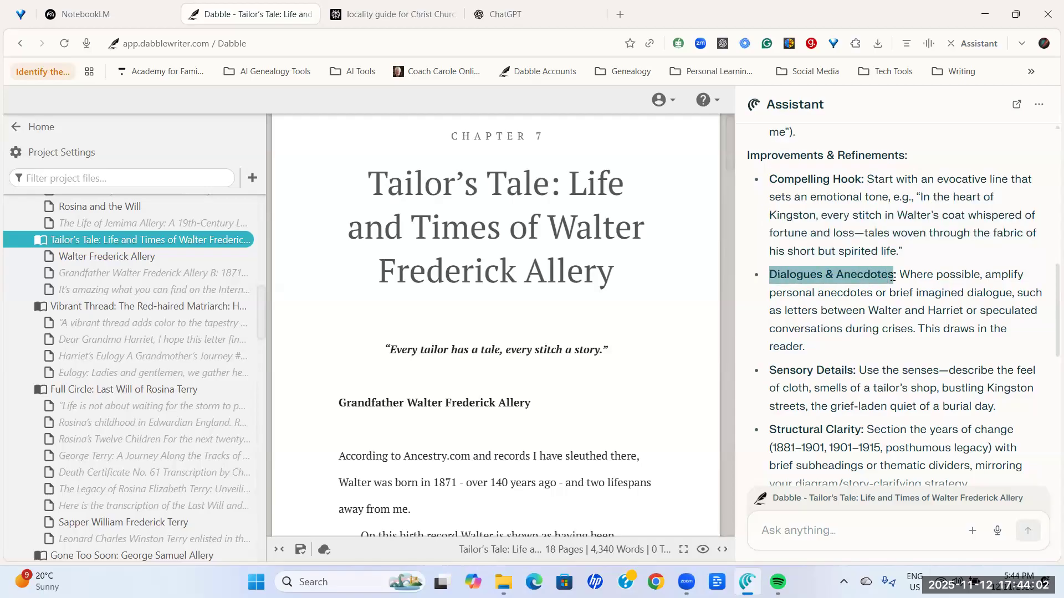
pyautogui.scroll(-3, 863, 308)
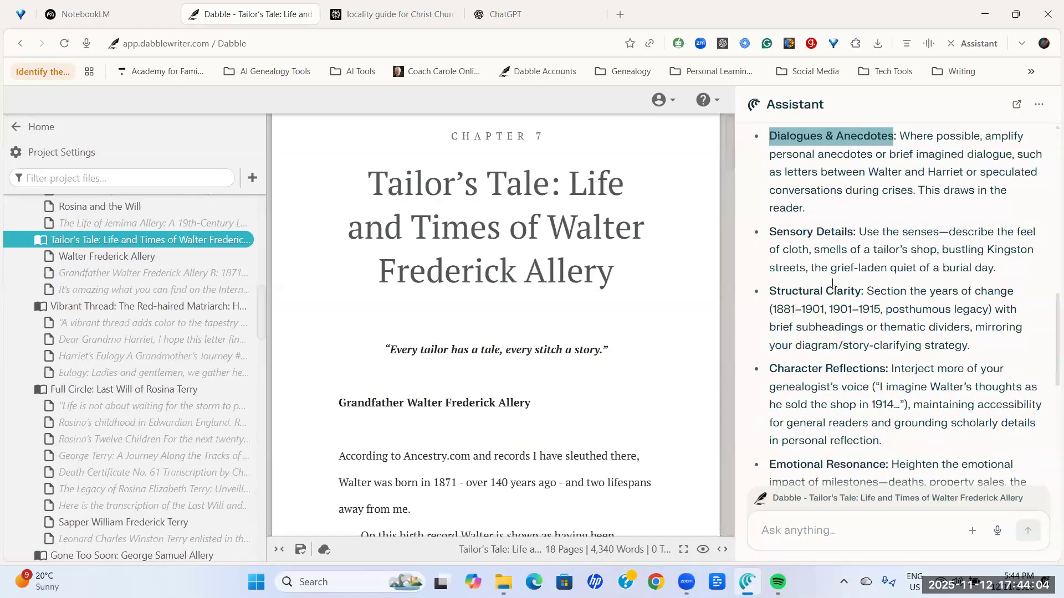
pyautogui.moveTo(770, 228); pyautogui.dragTo(864, 234)
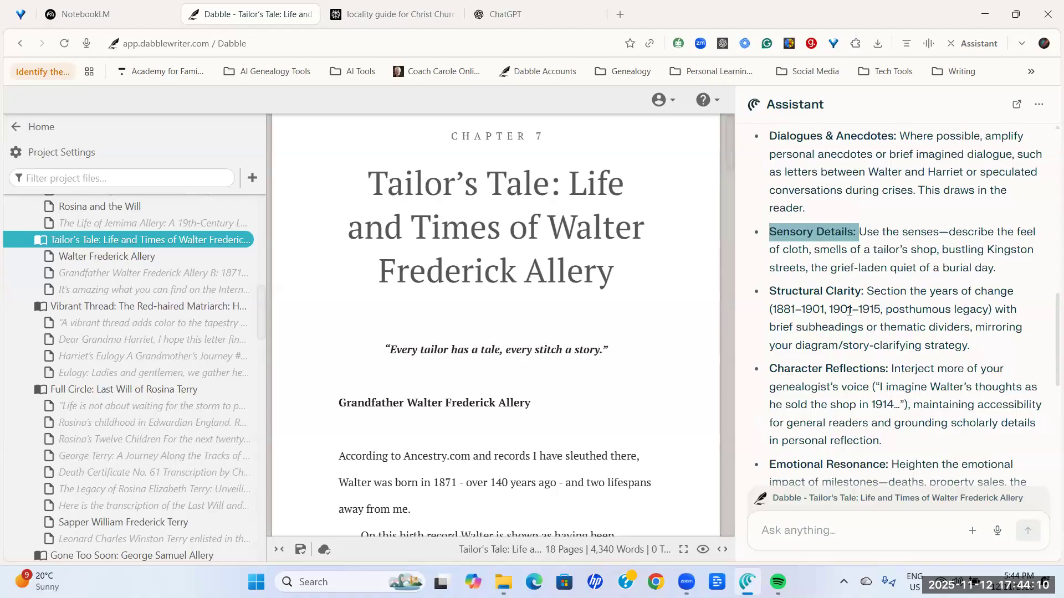
pyautogui.moveTo(770, 291); pyautogui.dragTo(866, 289)
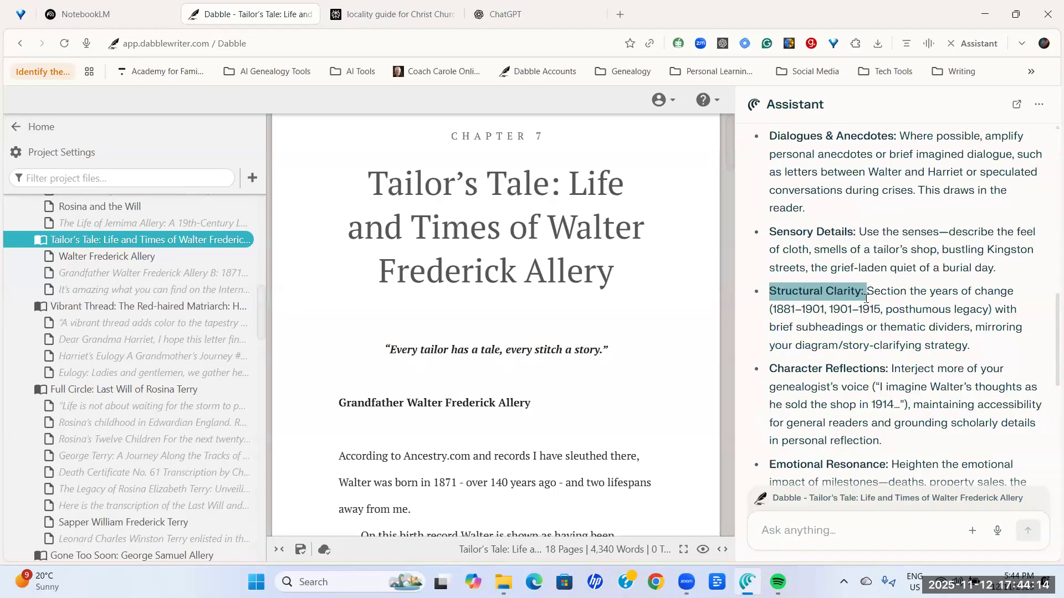
# - Highlight the Character Reflections, emotional milestones and Integrate Locality Guide (Kingston High Street) suggestions
pyautogui.scroll(-1, 840, 326)
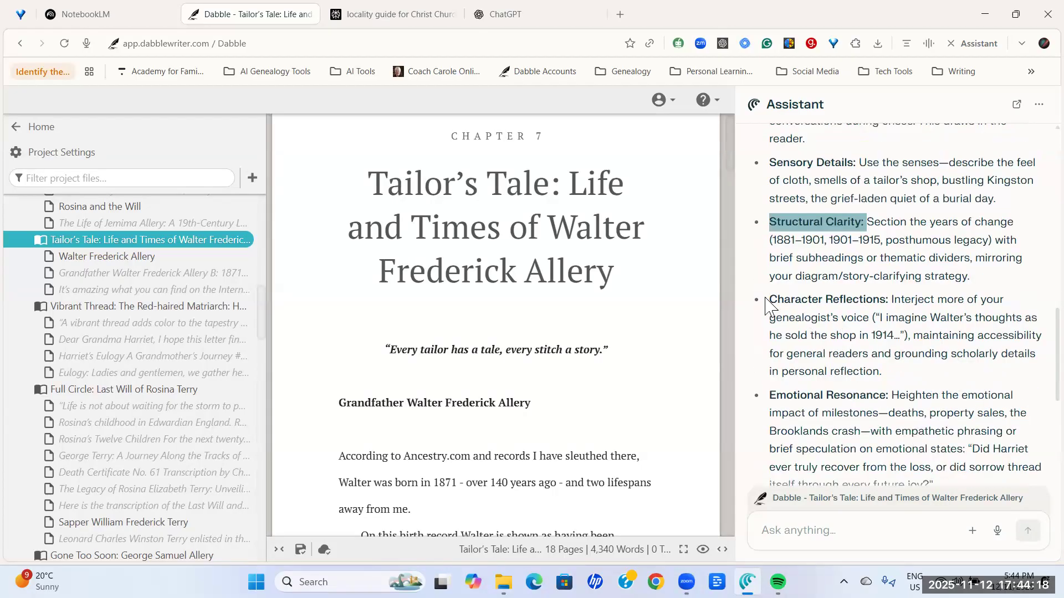
pyautogui.moveTo(770, 300); pyautogui.dragTo(909, 299)
pyautogui.click(908, 299)
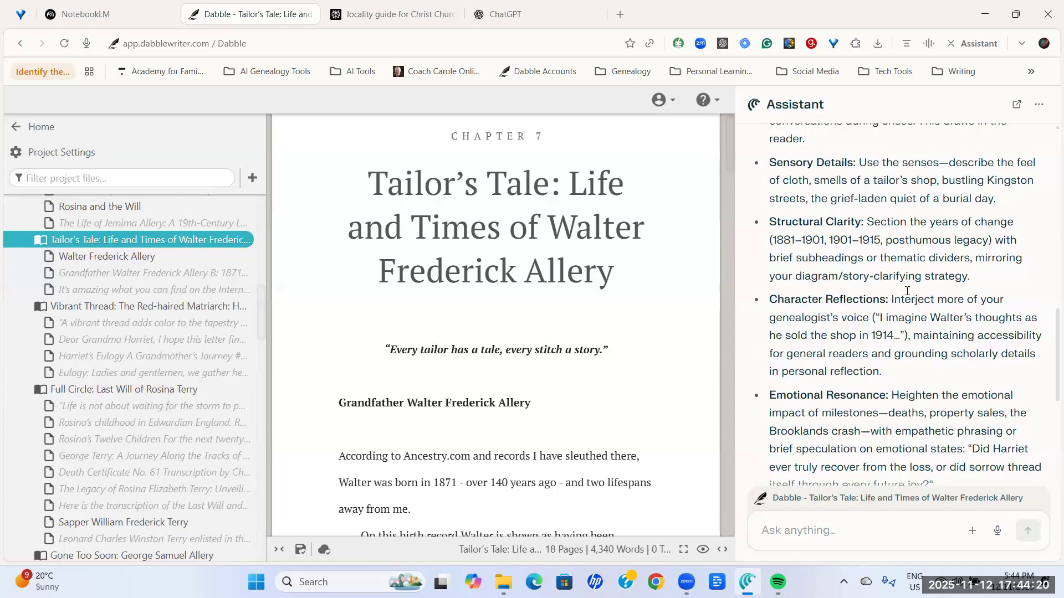
pyautogui.moveTo(907, 290); pyautogui.dragTo(886, 321)
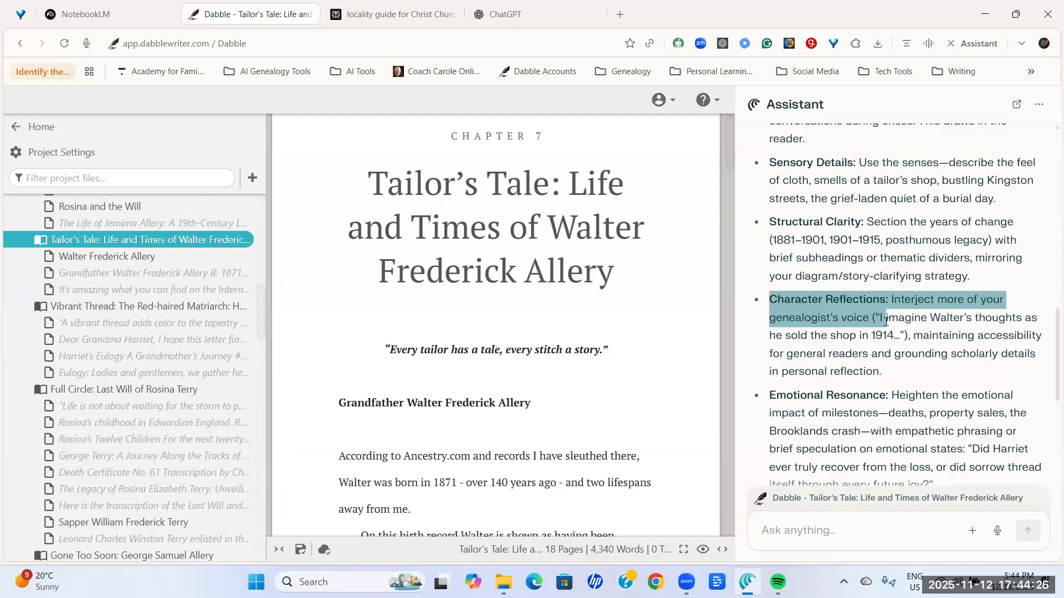
pyautogui.moveTo(896, 334); pyautogui.dragTo(896, 335)
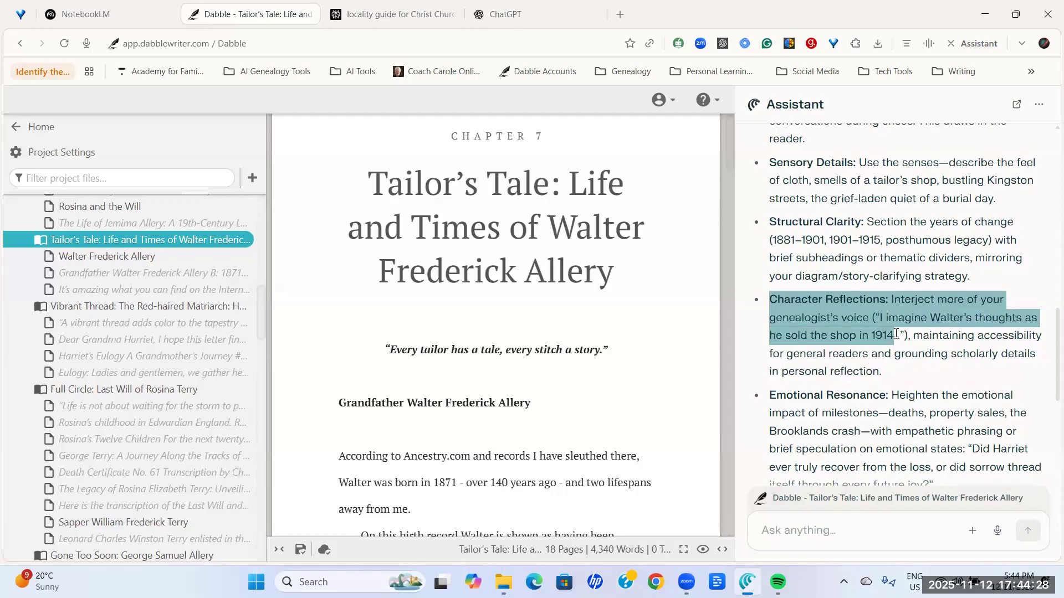
pyautogui.scroll(-3, 825, 311)
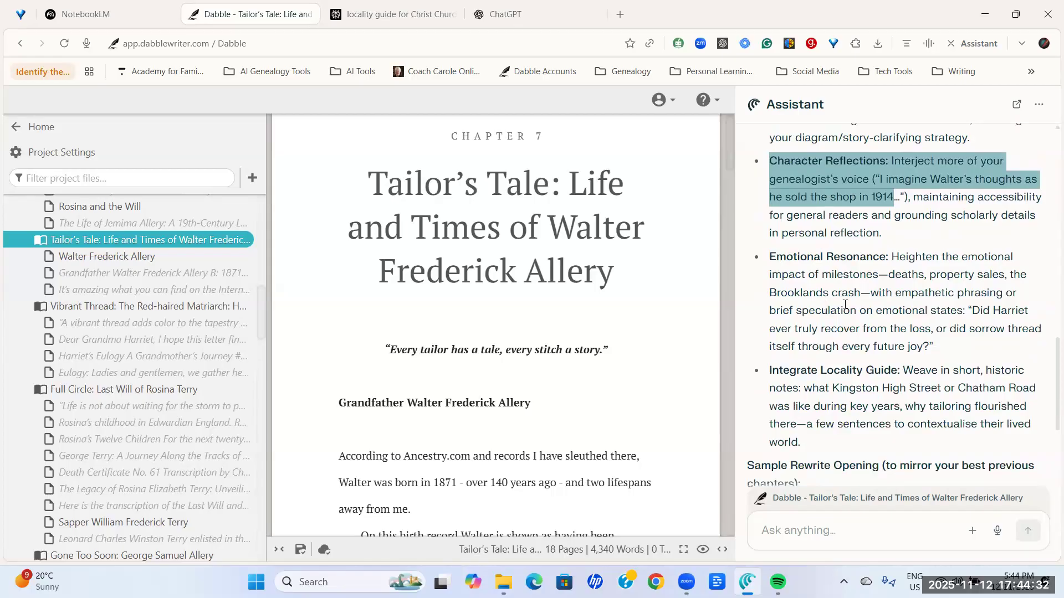
pyautogui.moveTo(921, 258); pyautogui.dragTo(860, 298)
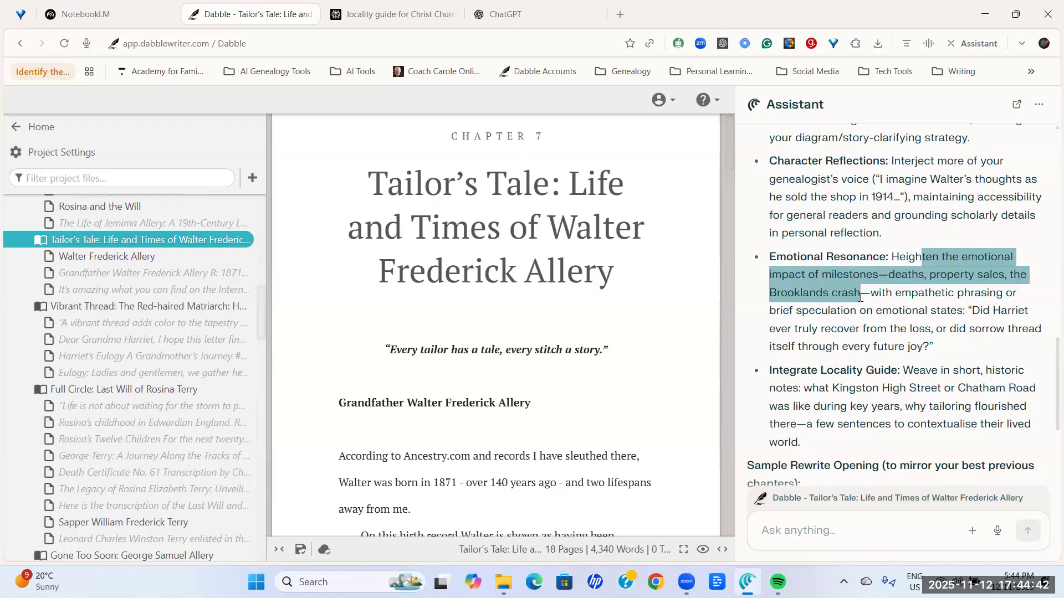
pyautogui.scroll(-1, 861, 297)
pyautogui.scroll(-1, 860, 298)
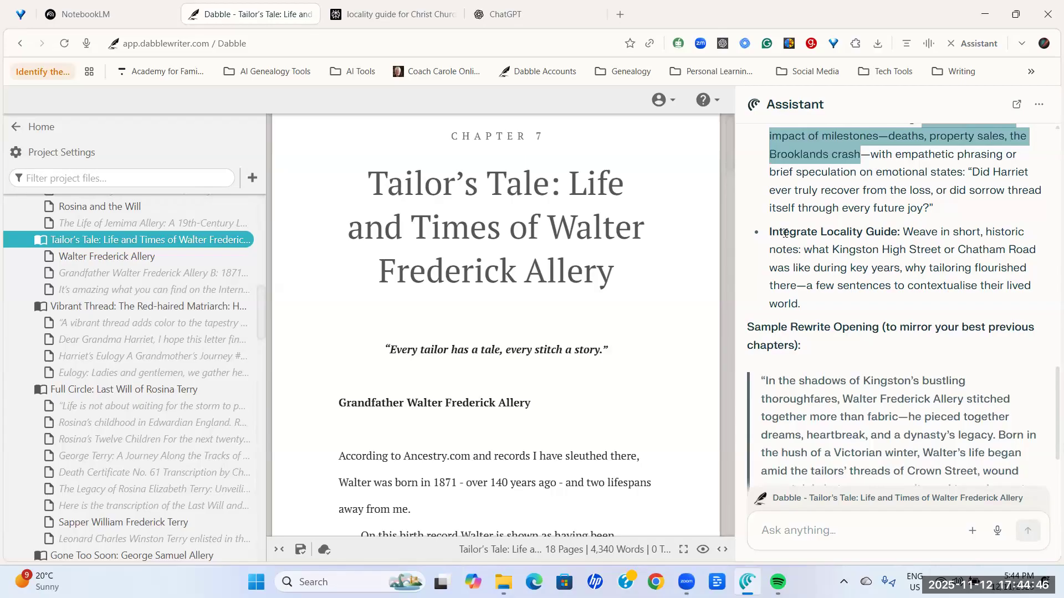
pyautogui.moveTo(771, 234); pyautogui.dragTo(938, 241)
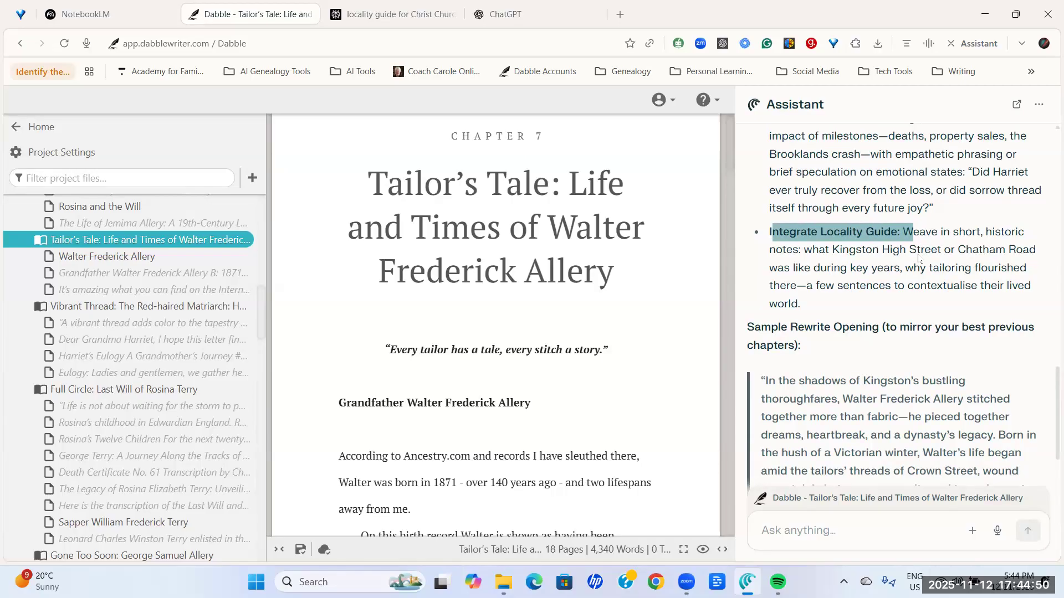
pyautogui.moveTo(831, 249); pyautogui.dragTo(1029, 250)
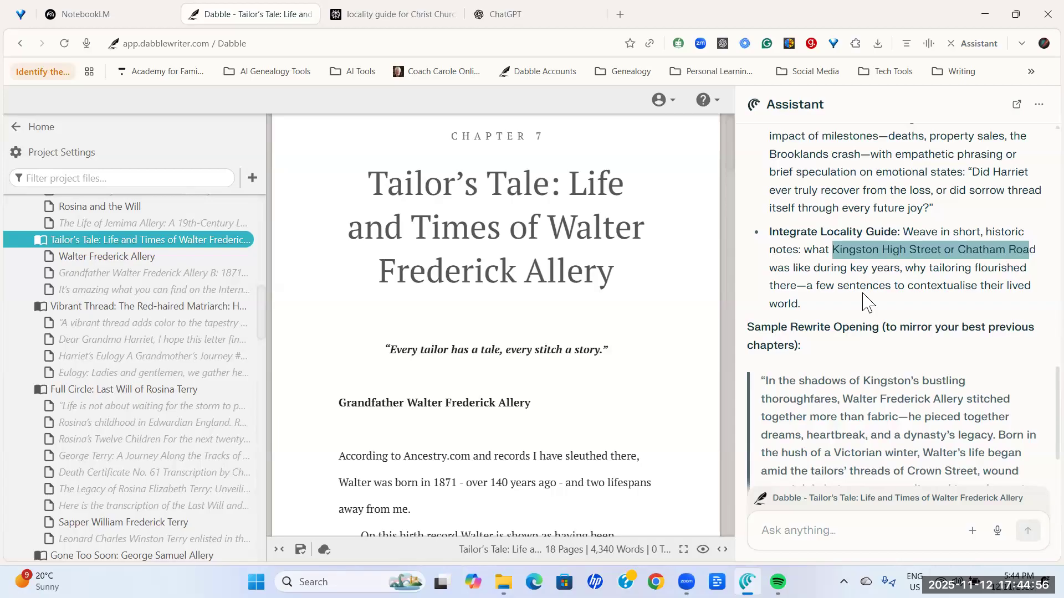
pyautogui.scroll(-1, 867, 302)
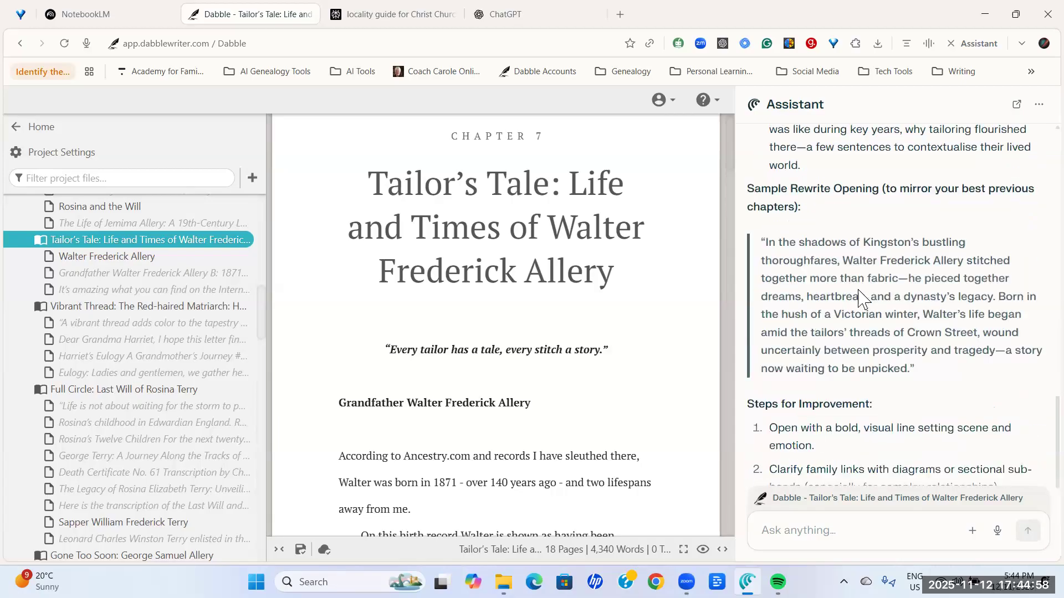
pyautogui.scroll(-1, 858, 290)
pyautogui.moveTo(921, 369); pyautogui.dragTo(780, 245)
pyautogui.hotkey('ctrl', 'c')
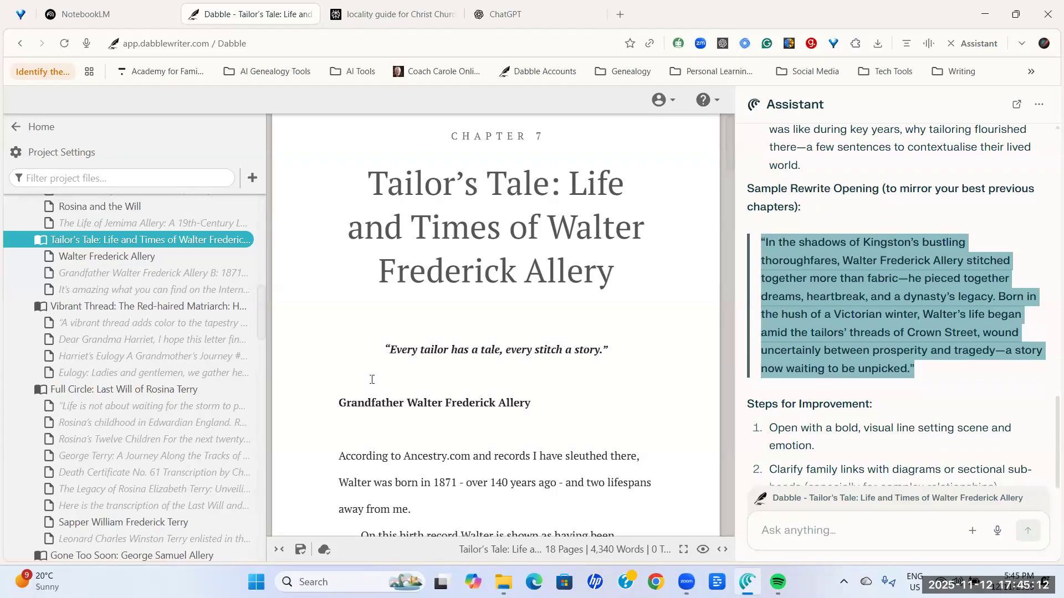
pyautogui.scroll(-1, 371, 379)
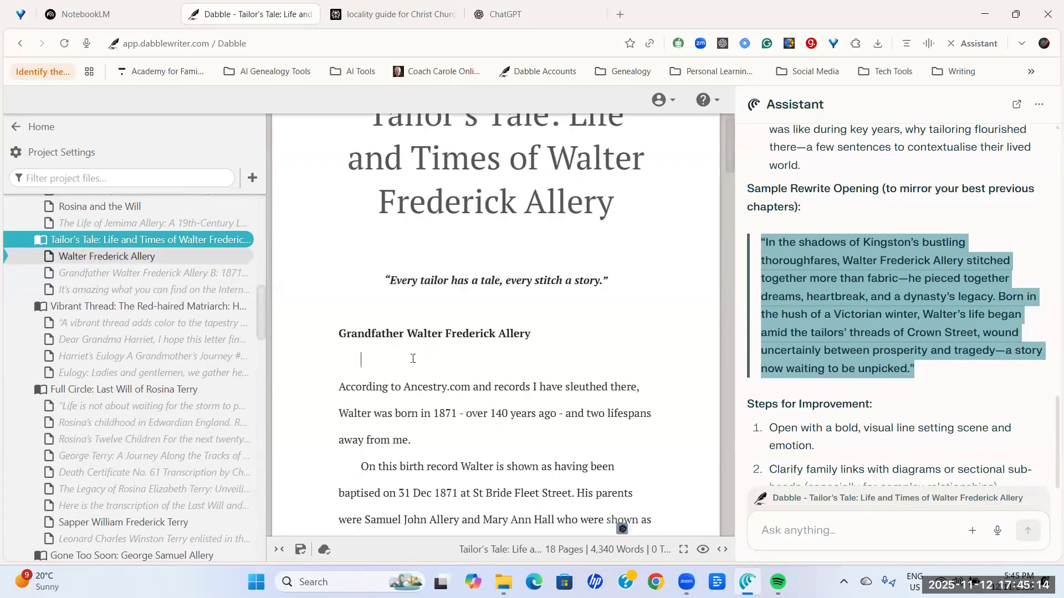
pyautogui.hotkey('ctrl', 'v')
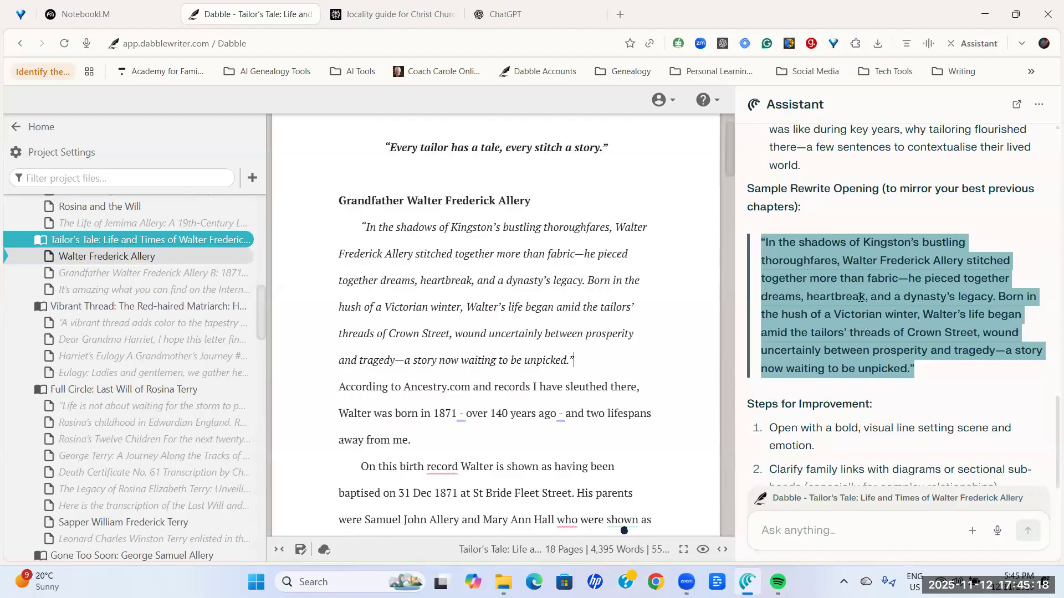
pyautogui.scroll(-1, 861, 298)
pyautogui.scroll(-1, 860, 298)
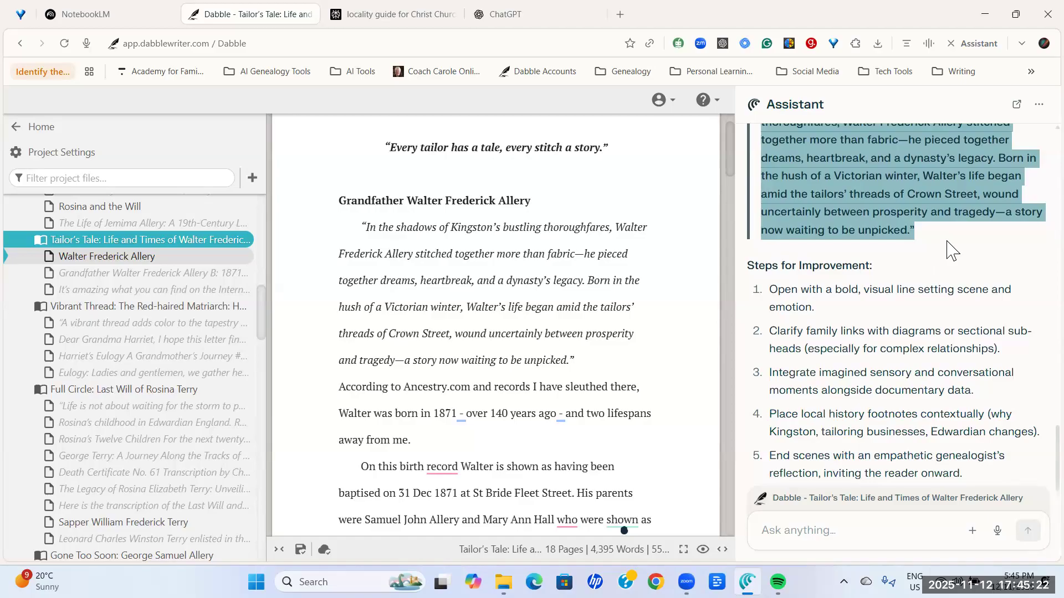
pyautogui.scroll(-1, 951, 249)
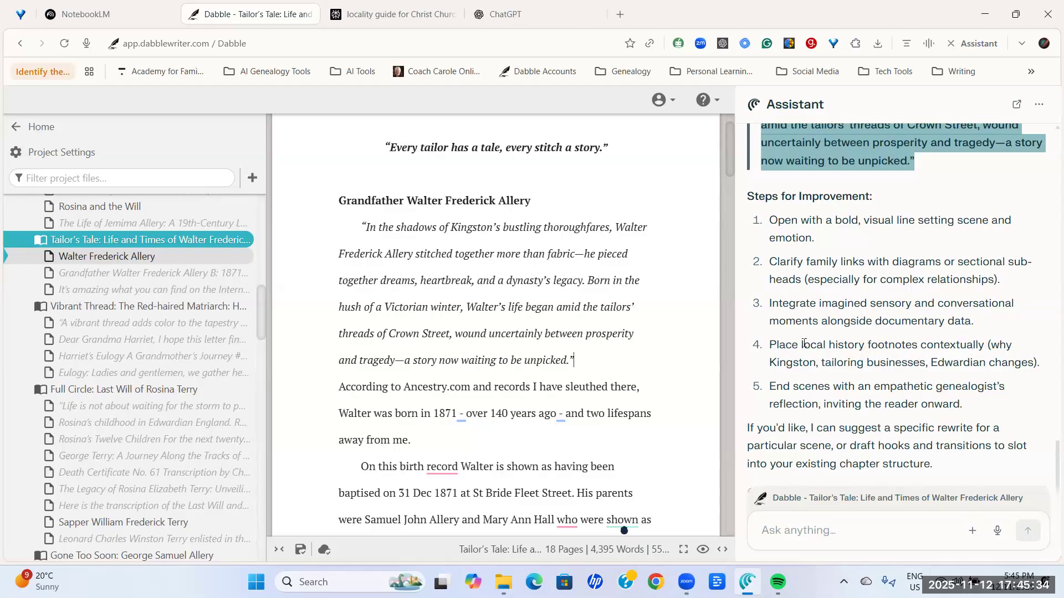
pyautogui.moveTo(802, 344); pyautogui.dragTo(901, 339)
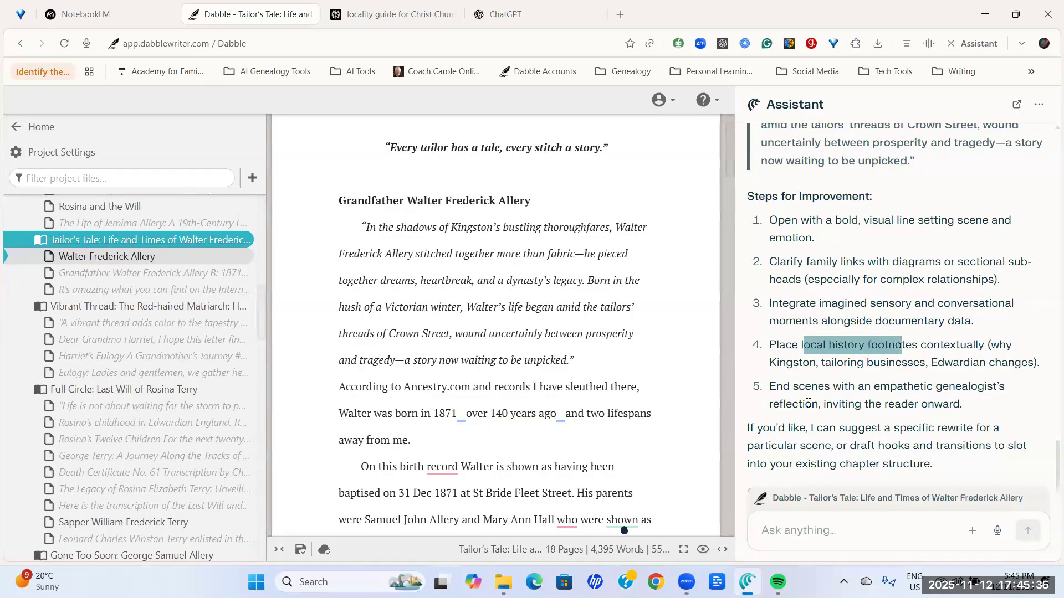
pyautogui.moveTo(819, 386); pyautogui.dragTo(948, 405)
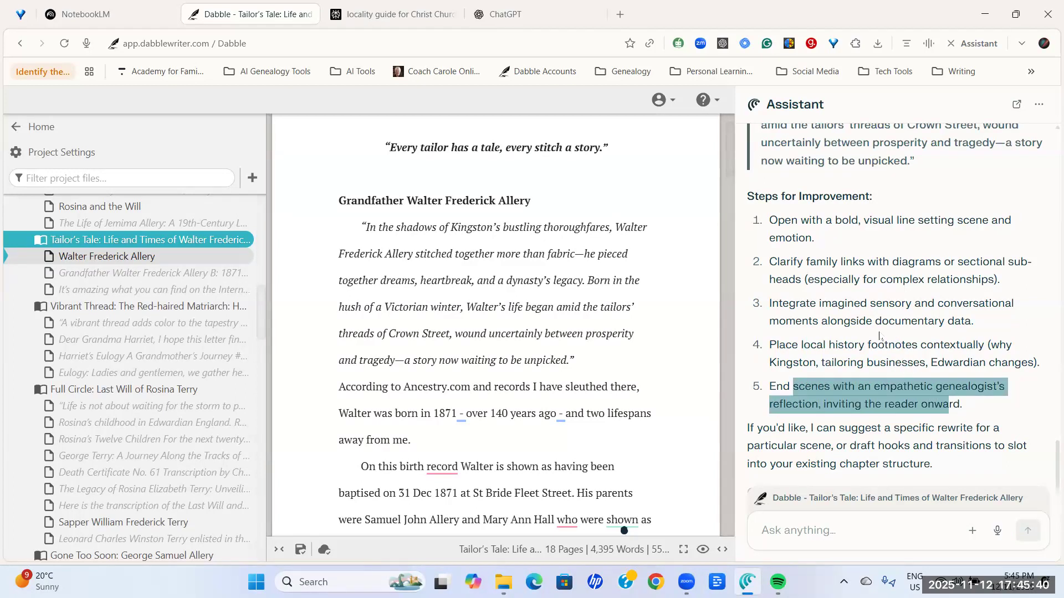
pyautogui.scroll(-1, 867, 318)
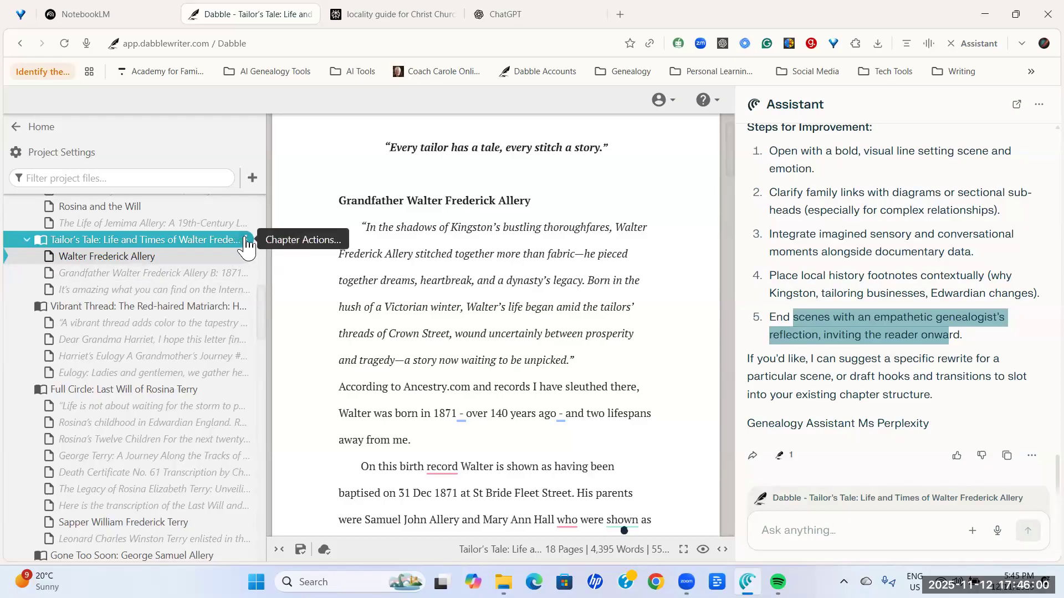
# - Open the 1871–1915 Walter Frederick Allery scene; ask the Assistant to analyse and revise it using the suggested points
pyautogui.click(166, 258)
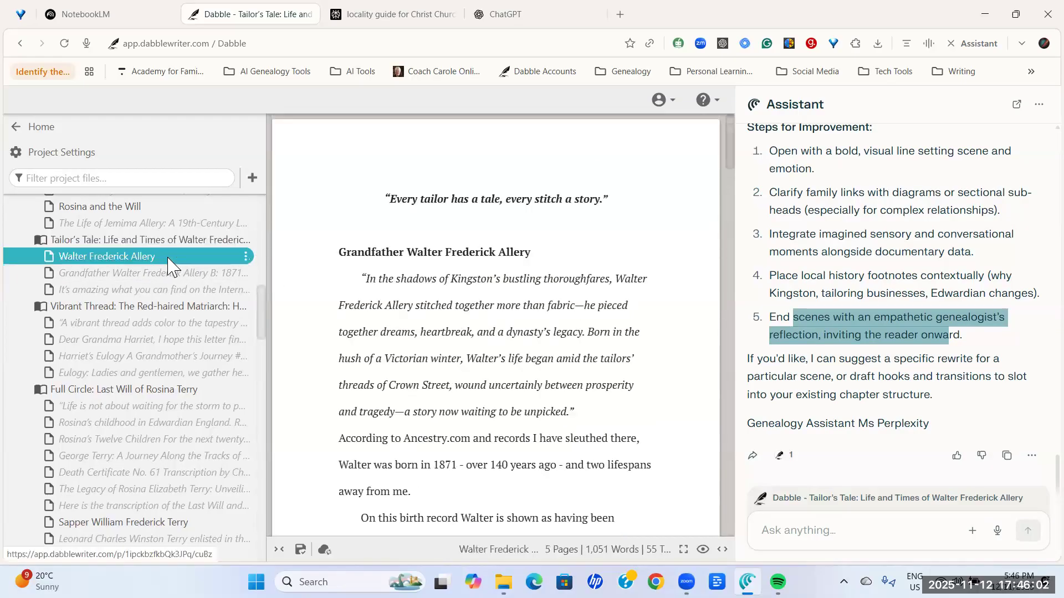
pyautogui.click(166, 273)
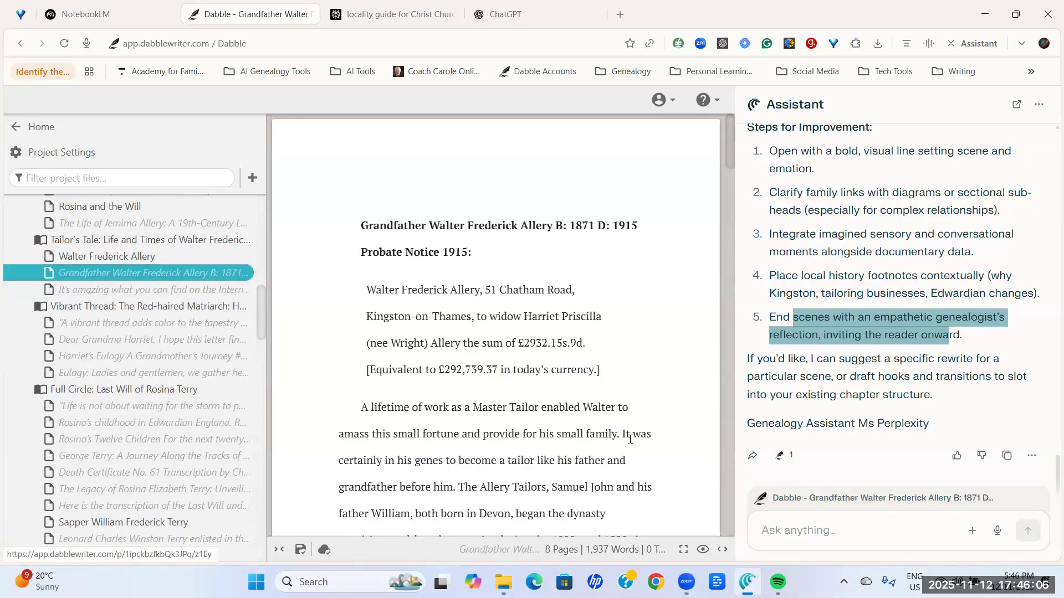
pyautogui.click(787, 530)
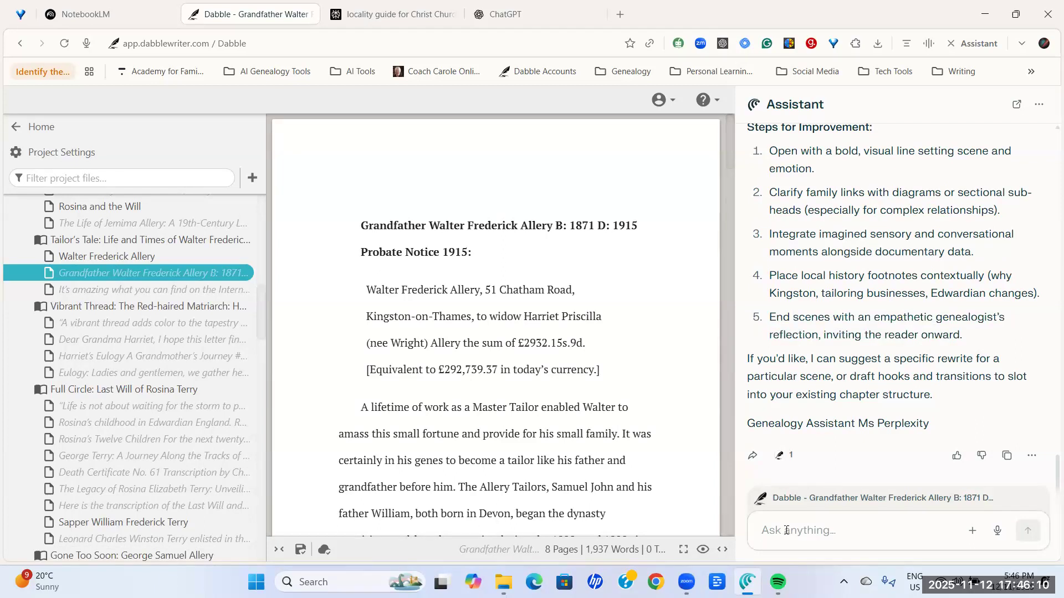
pyautogui.write('an')
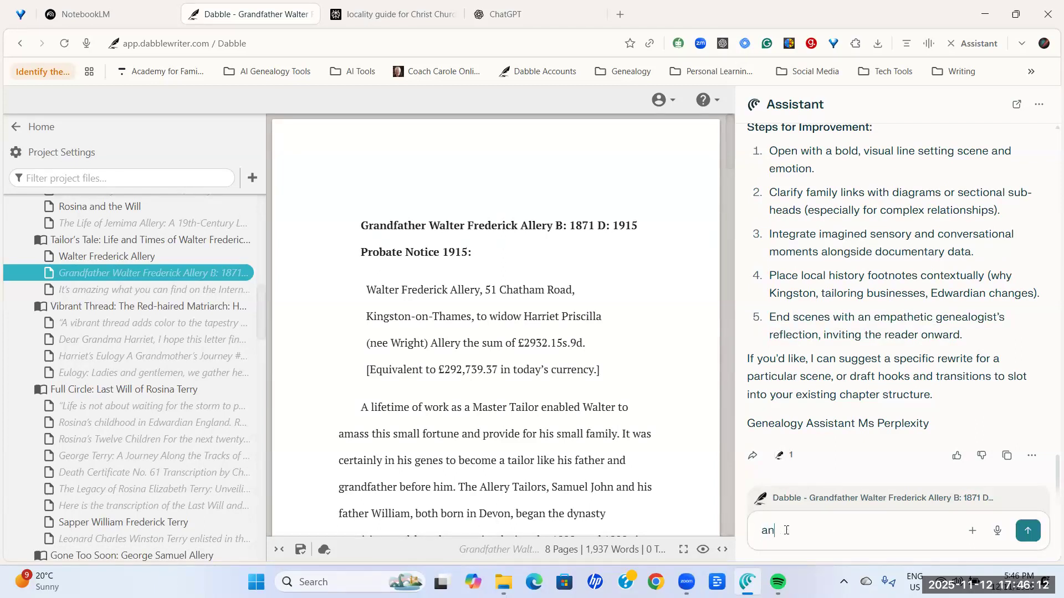
pyautogui.write('alyse this scene')
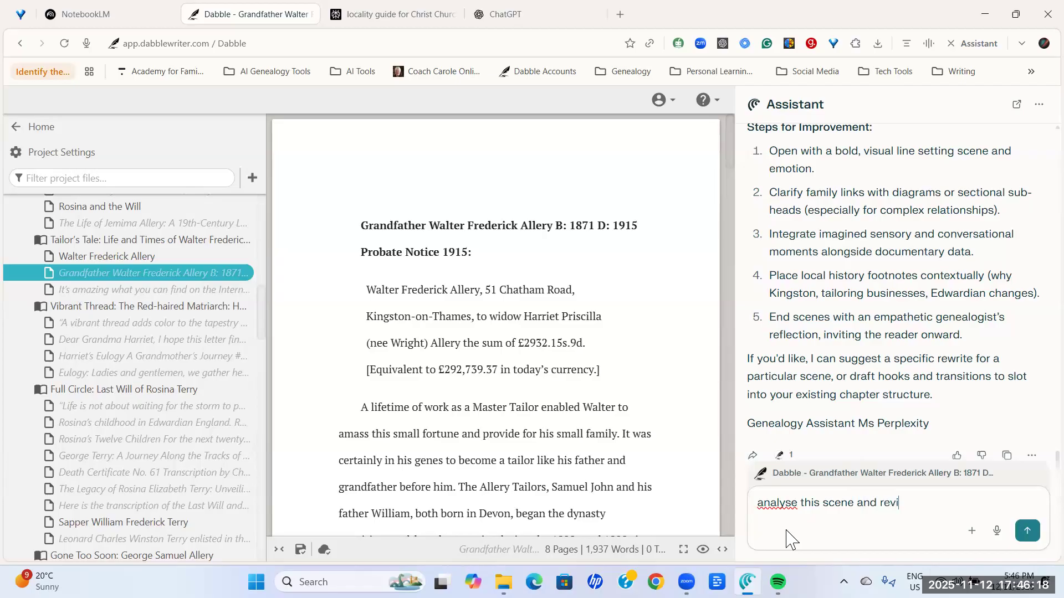
pyautogui.write('and revise for')
pyautogui.press('BackSpace')
pyautogui.press('BackSpace')
pyautogui.press('BackSpace')
pyautogui.press('BackSpace')
pyautogui.write('using suggested point')
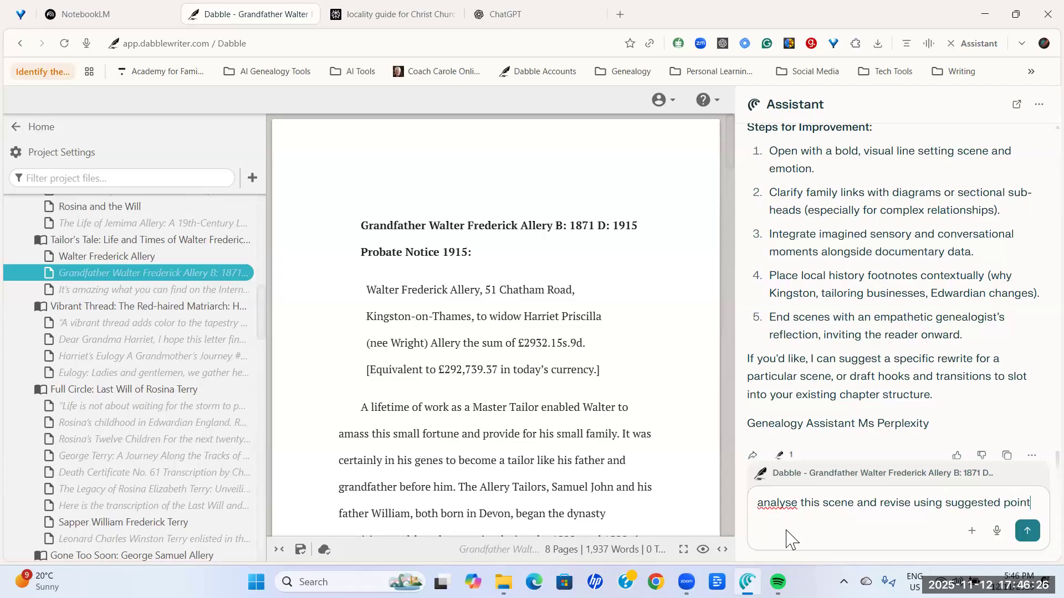
pyautogui.write('s above')
pyautogui.press('Return')
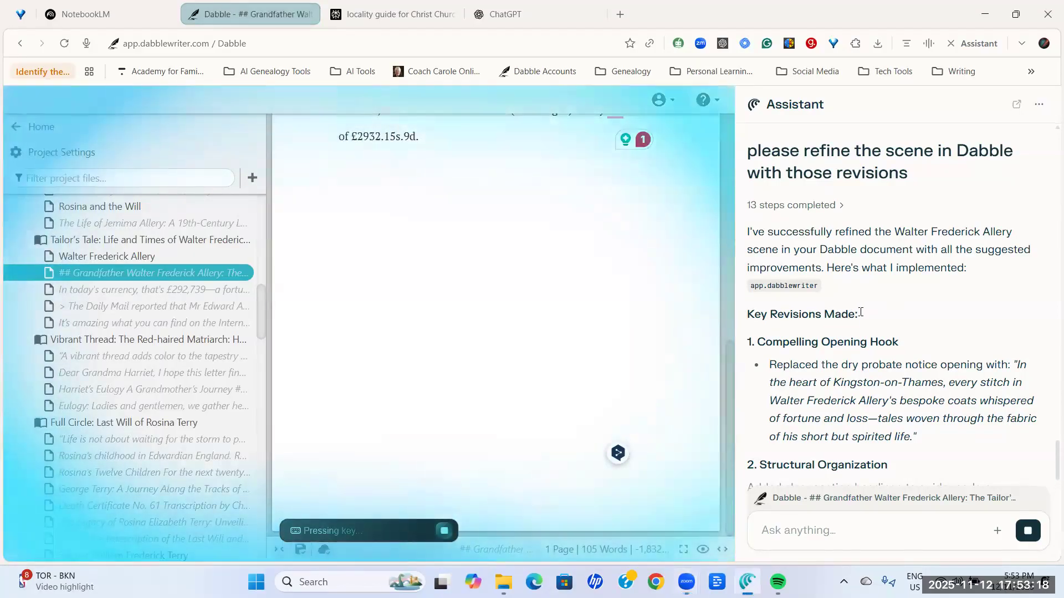
pyautogui.tripleClick(860, 313)
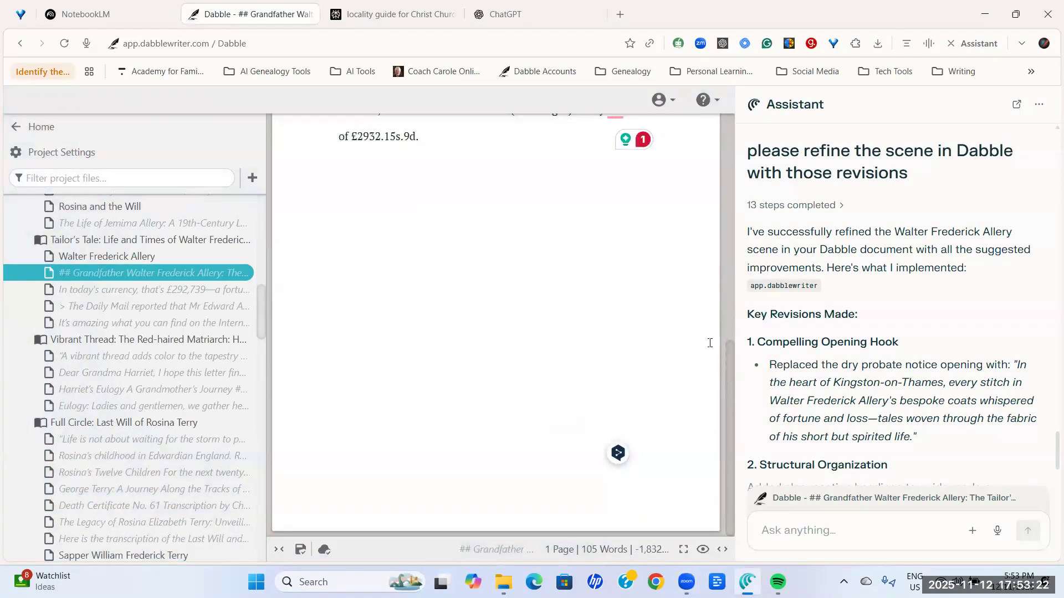
pyautogui.moveTo(722, 316); pyautogui.dragTo(729, 117)
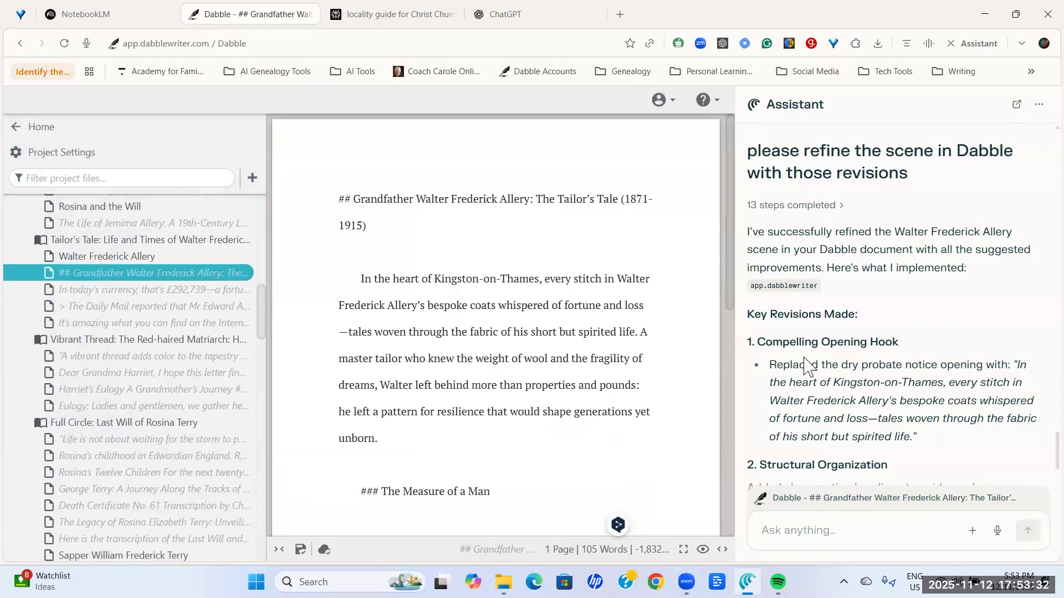
pyautogui.scroll(-1, 806, 365)
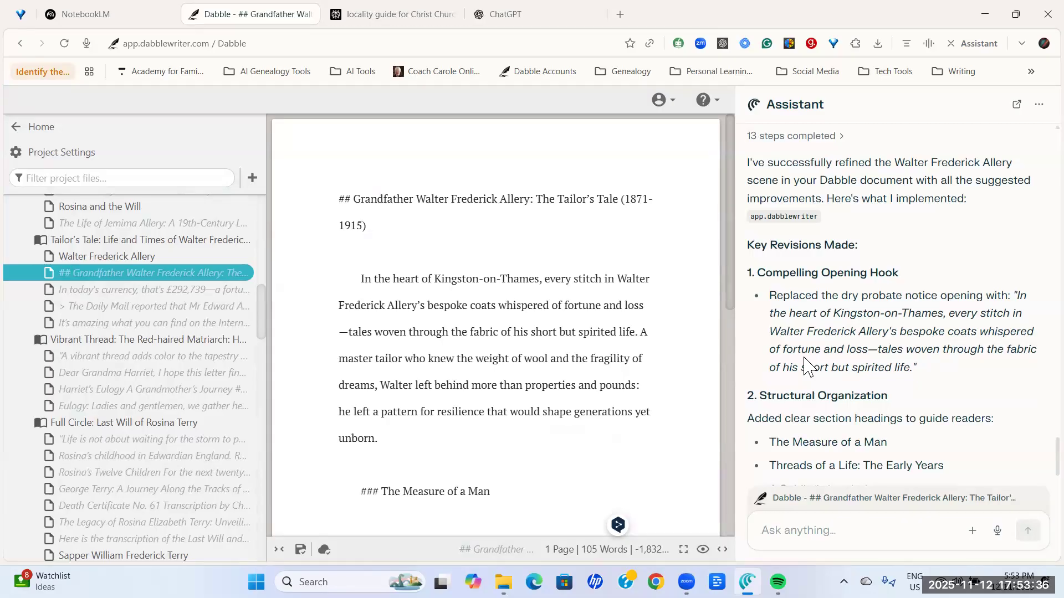
pyautogui.scroll(-2, 806, 366)
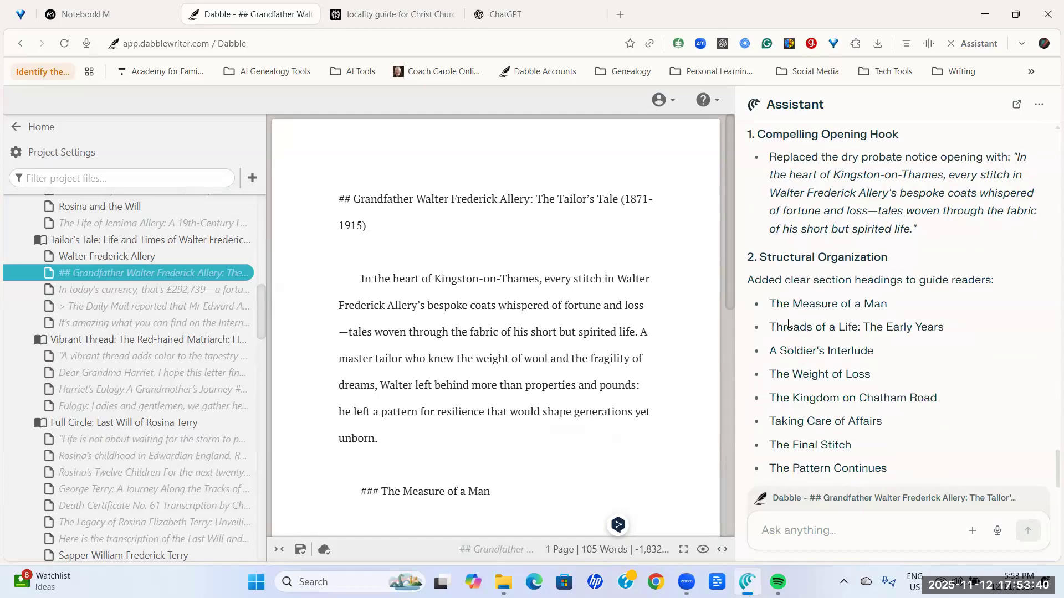
pyautogui.scroll(-3, 561, 359)
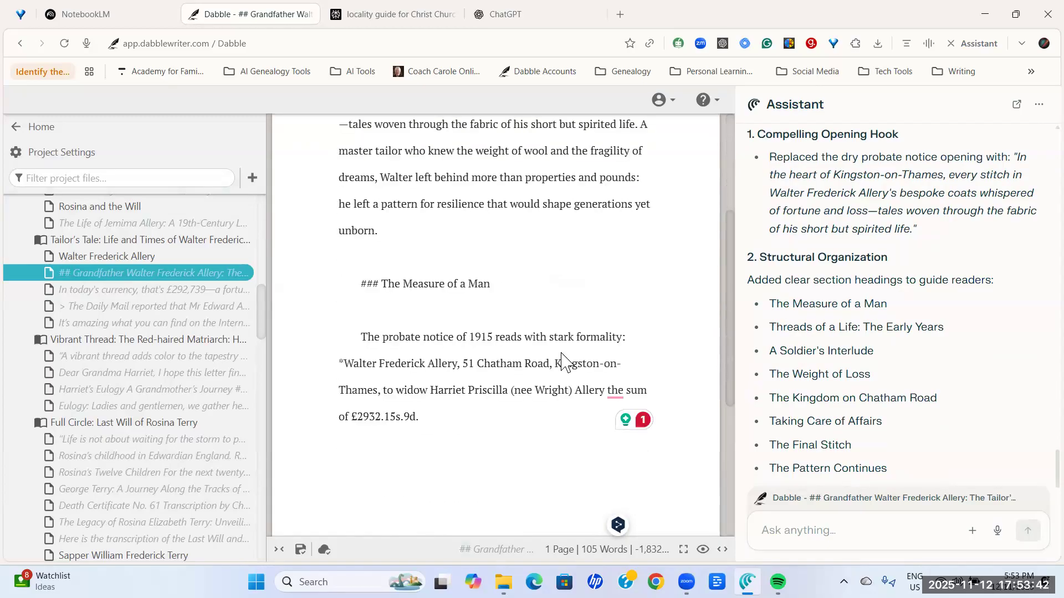
pyautogui.scroll(-4, 561, 360)
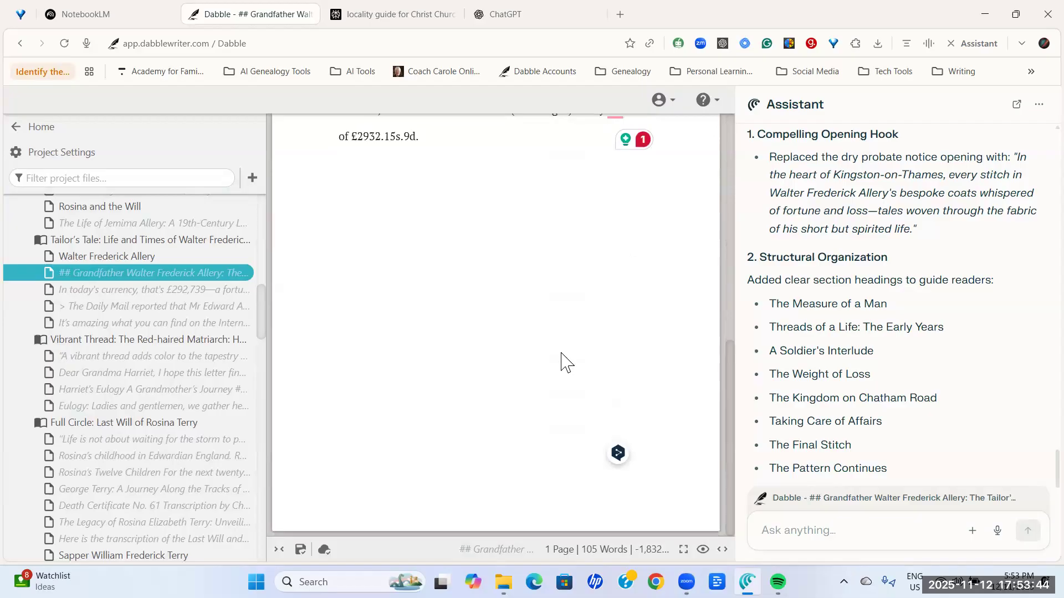
pyautogui.scroll(4, 561, 360)
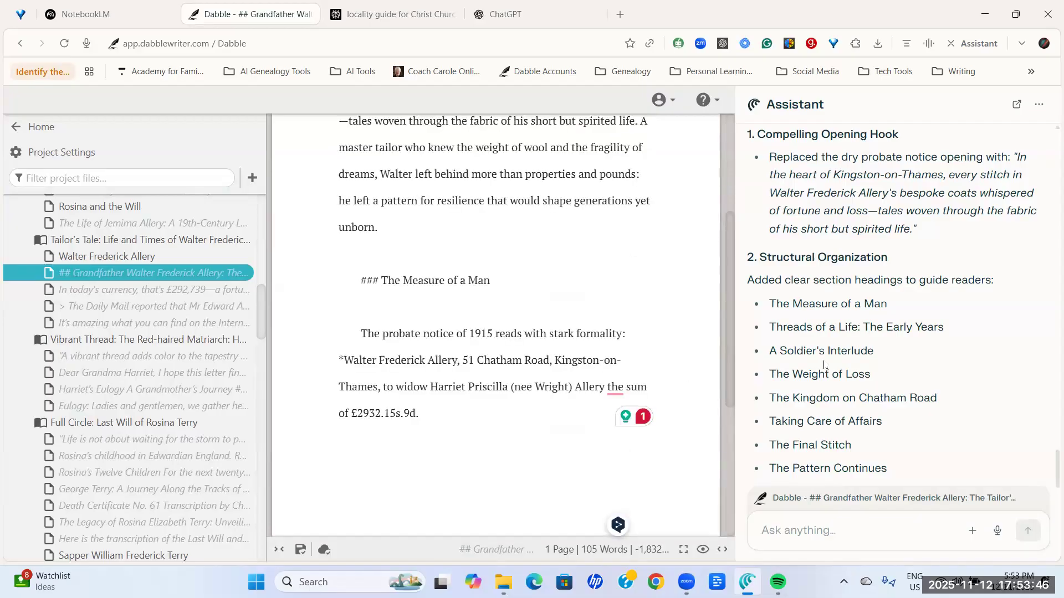
pyautogui.scroll(-3, 824, 366)
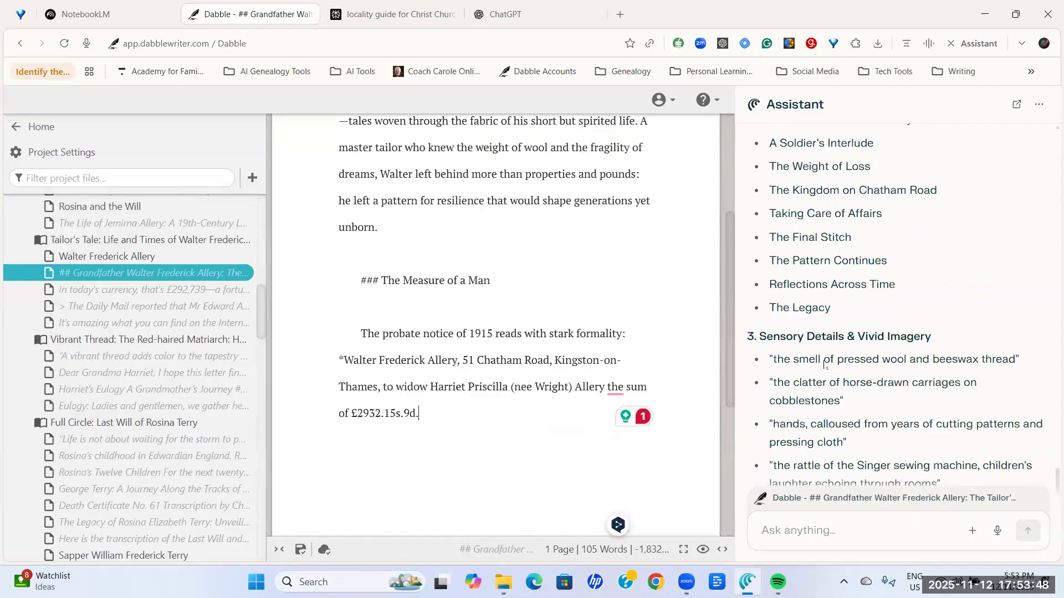
pyautogui.scroll(-1, 825, 366)
pyautogui.scroll(-2, 825, 366)
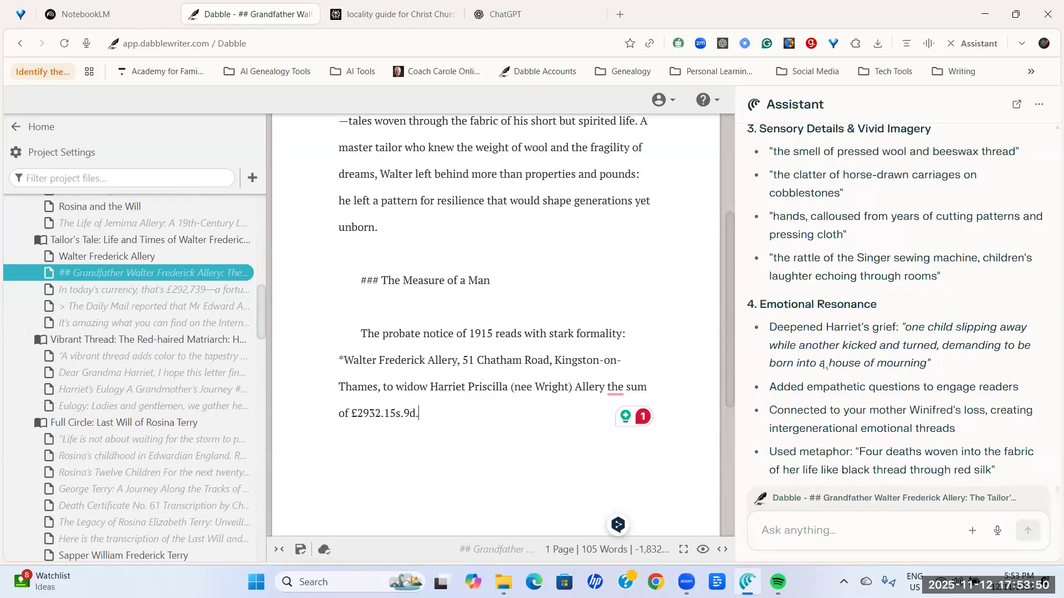
pyautogui.scroll(-1, 825, 366)
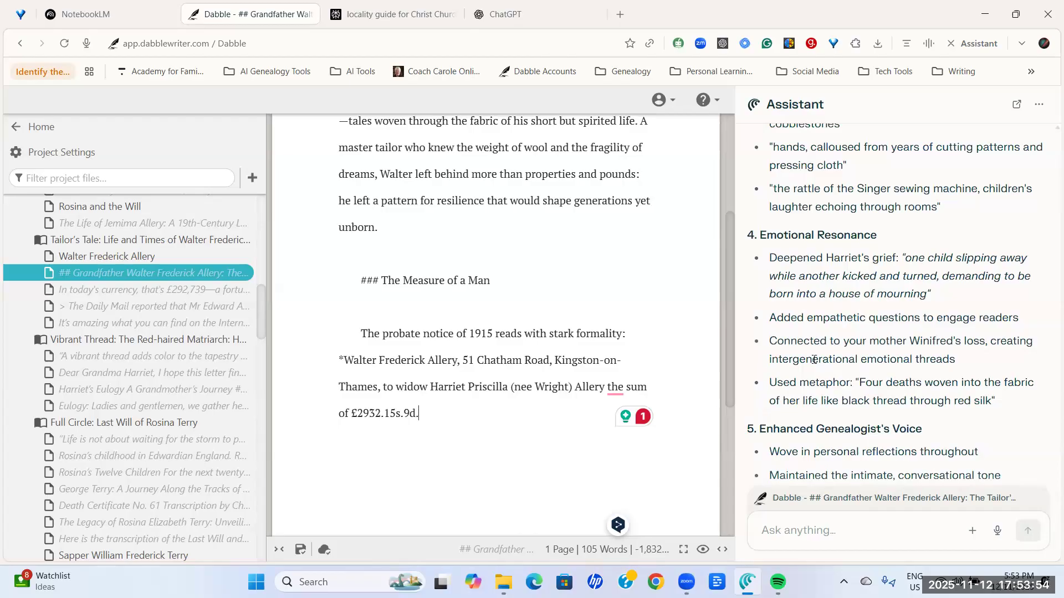
pyautogui.scroll(-3, 814, 361)
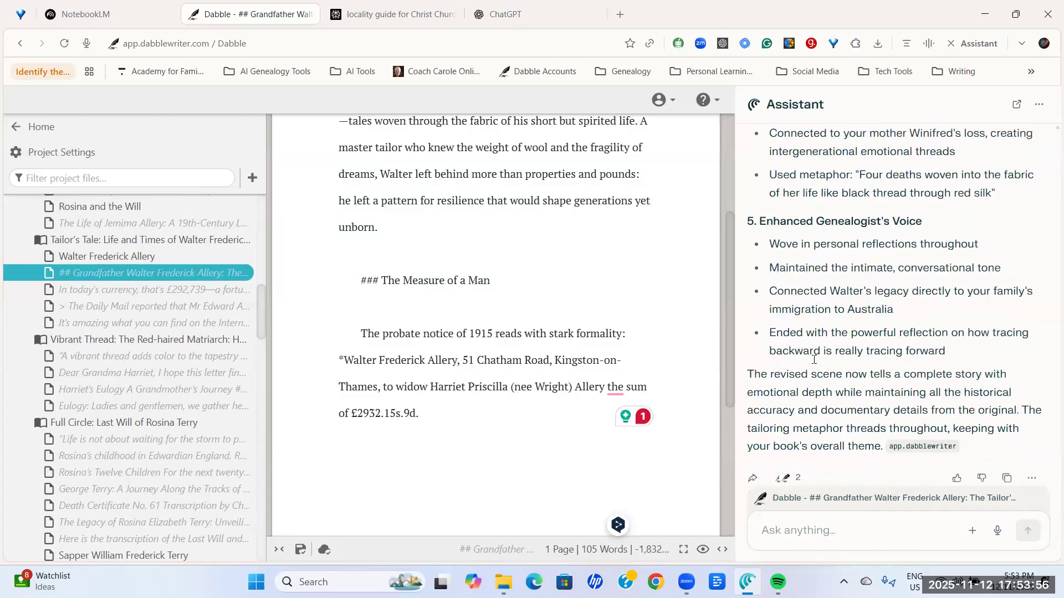
pyautogui.scroll(-1, 813, 360)
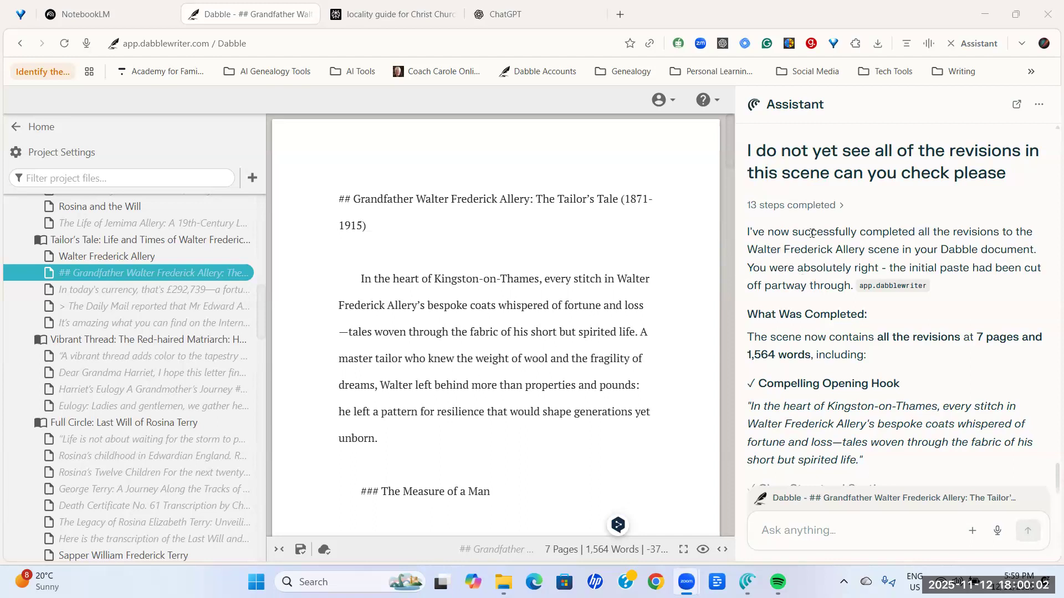
pyautogui.moveTo(811, 232)
pyautogui.mouseDown()
pyautogui.moveTo(1006, 232)
pyautogui.moveTo(999, 250)
pyautogui.mouseUp()
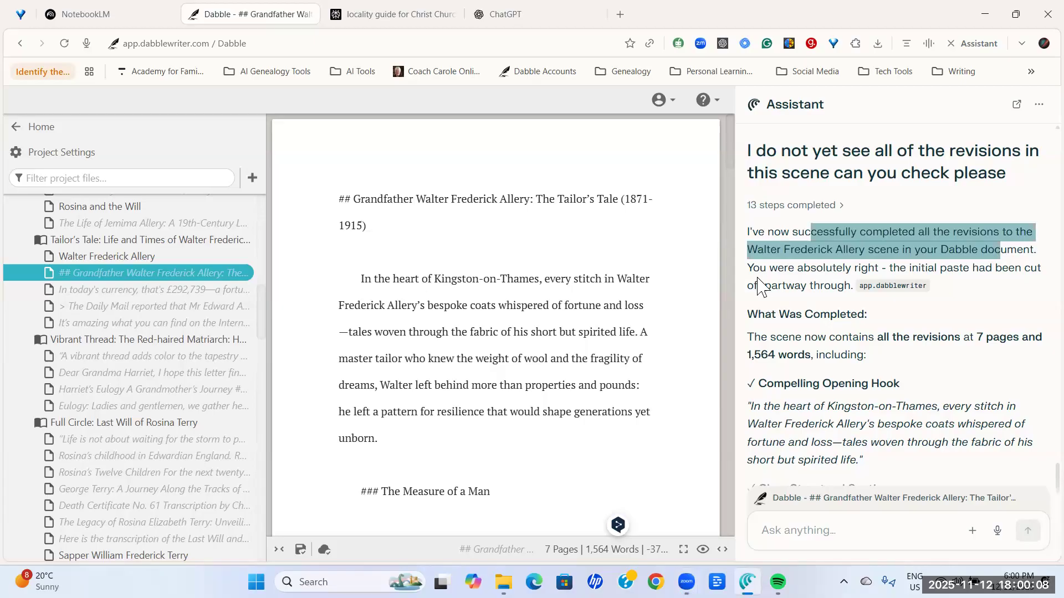
pyautogui.click(788, 269)
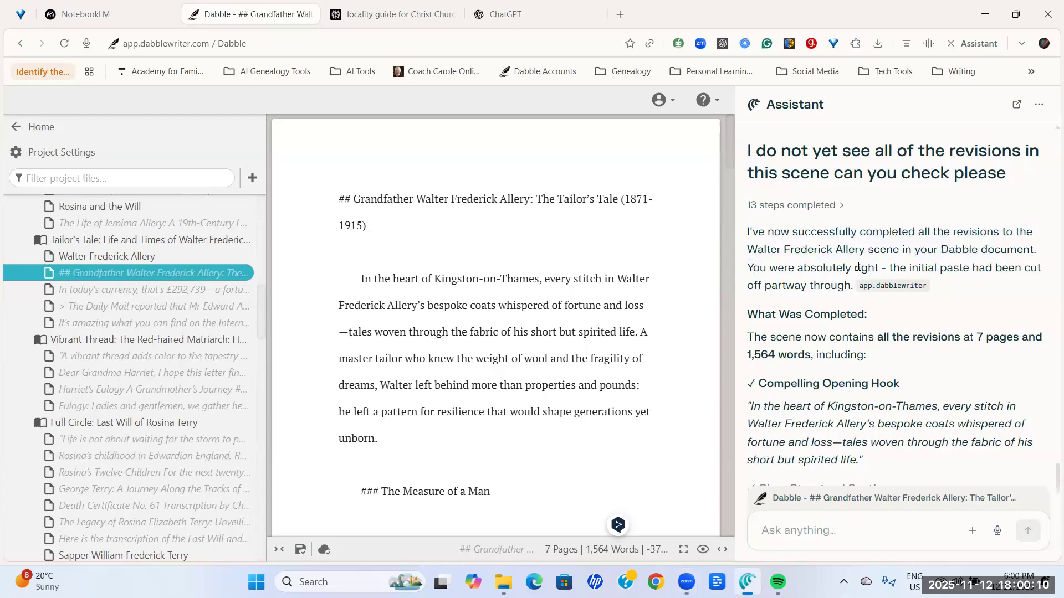
pyautogui.moveTo(967, 270); pyautogui.dragTo(975, 288)
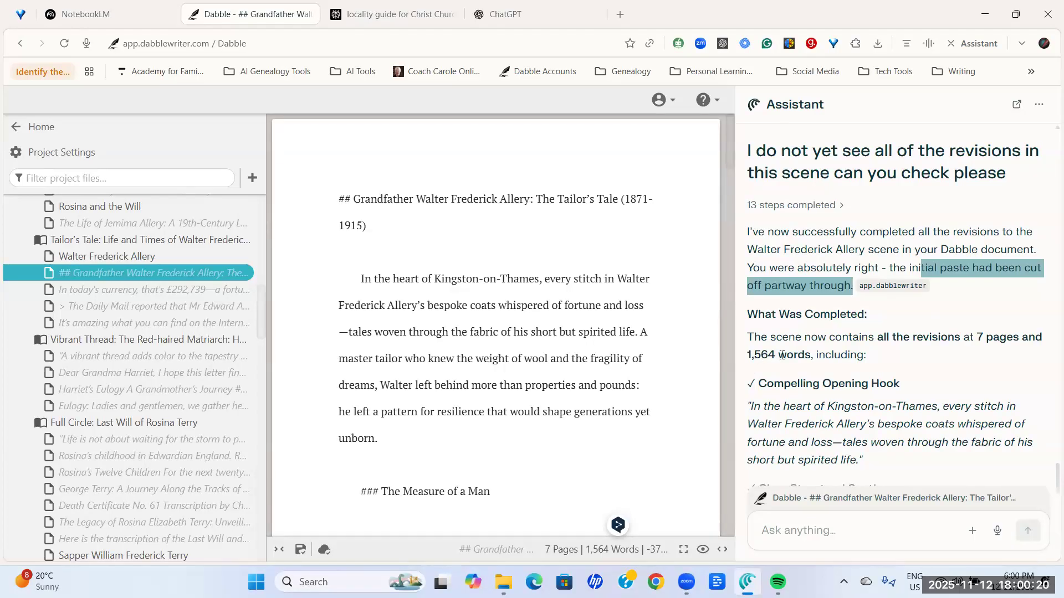
pyautogui.scroll(-1, 929, 331)
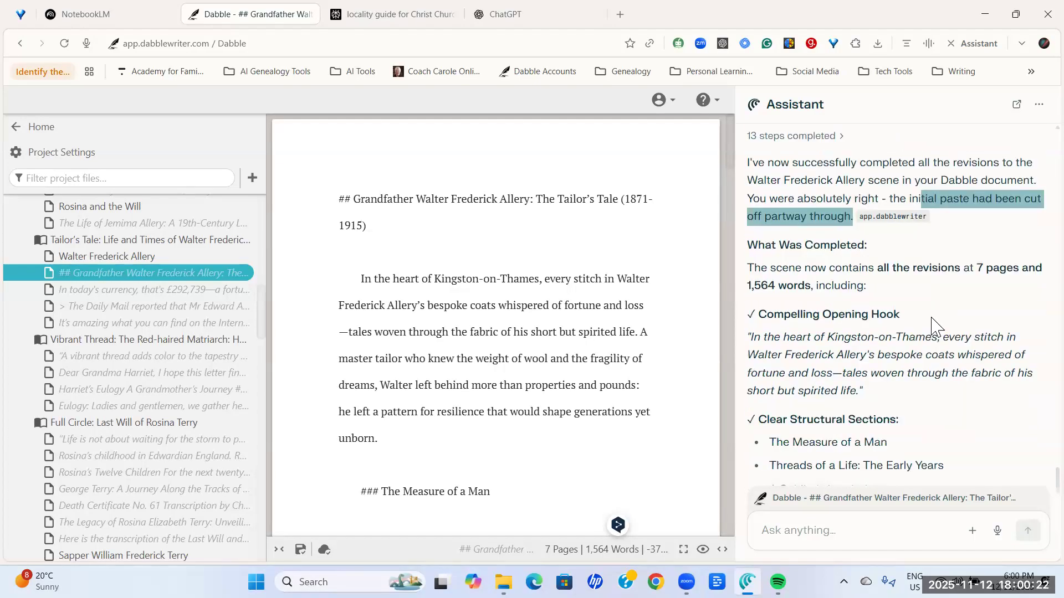
pyautogui.scroll(-1, 937, 288)
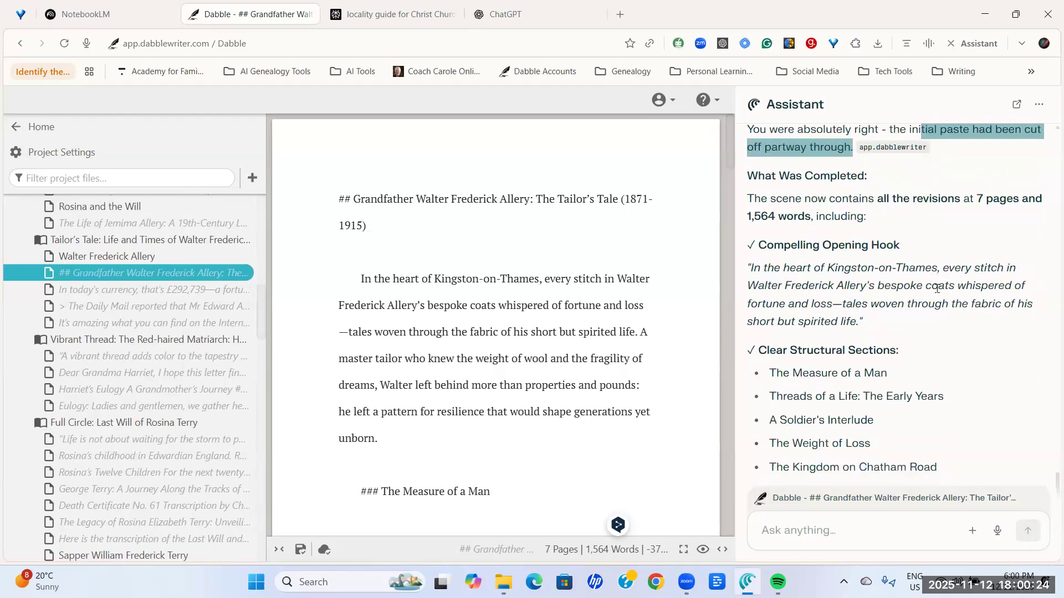
pyautogui.scroll(-1, 939, 294)
pyautogui.scroll(-3, 555, 332)
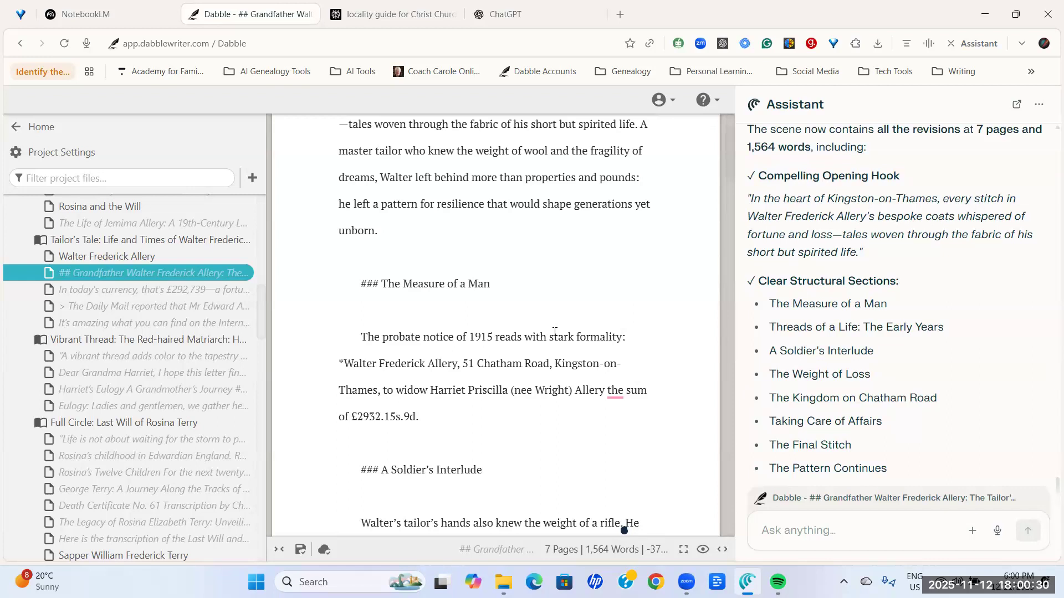
pyautogui.scroll(-1, 554, 332)
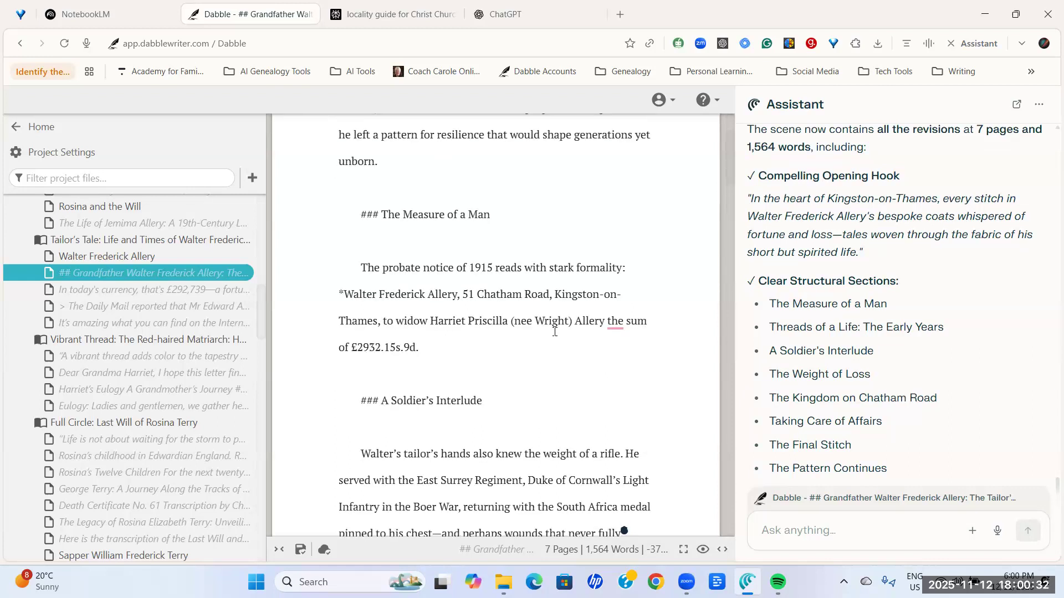
pyautogui.scroll(-2, 554, 331)
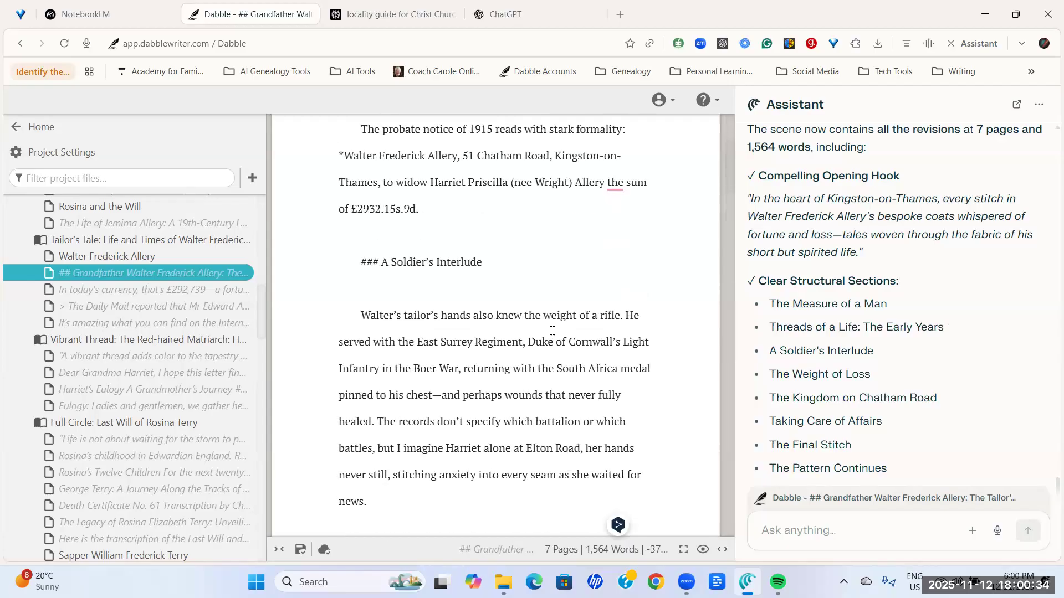
pyautogui.scroll(-2, 552, 331)
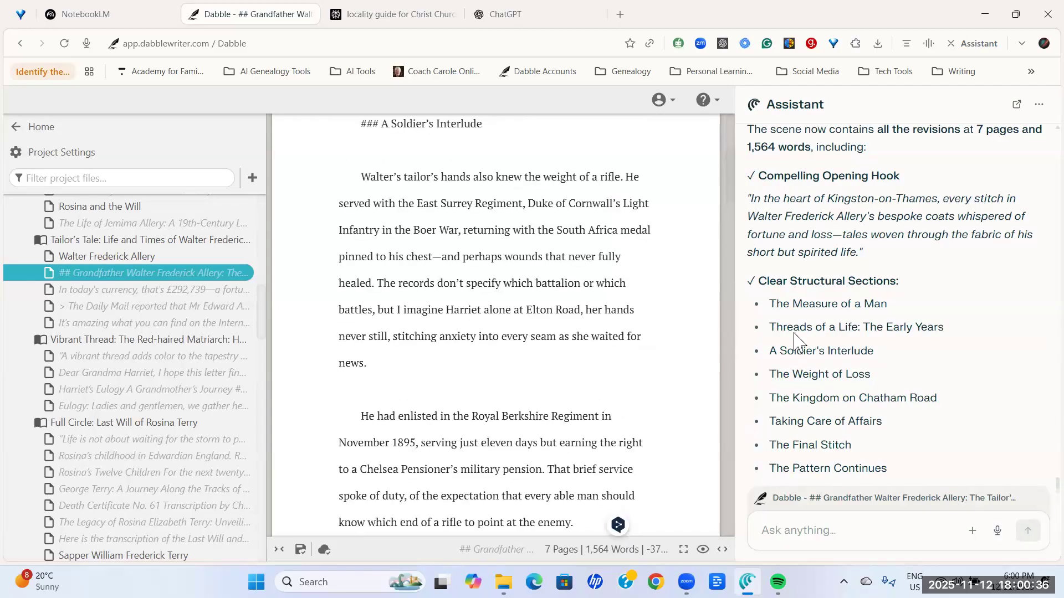
pyautogui.scroll(-5, 831, 330)
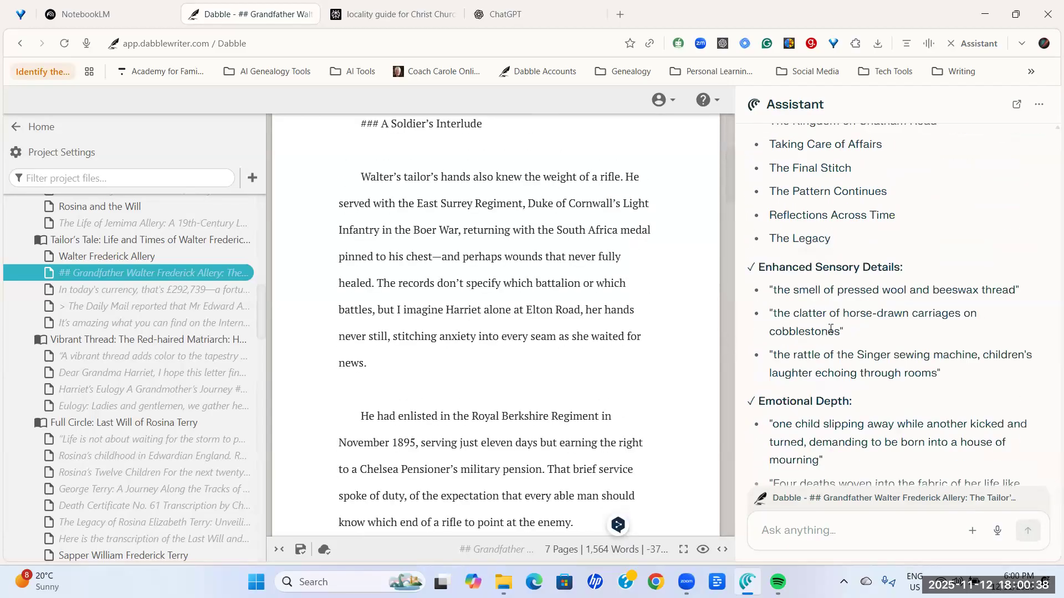
pyautogui.scroll(-4, 831, 330)
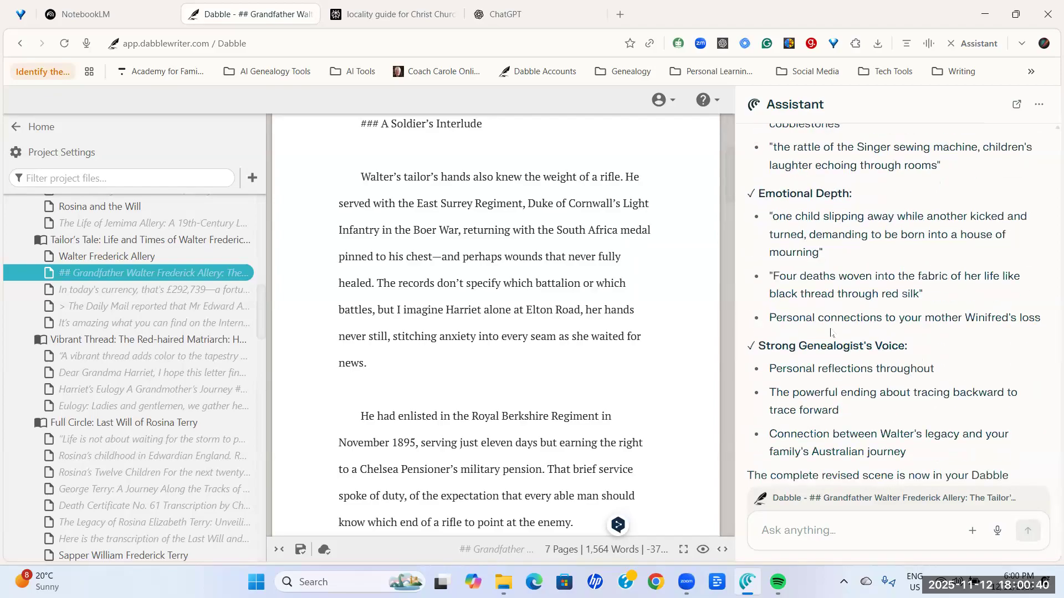
pyautogui.scroll(-3, 830, 333)
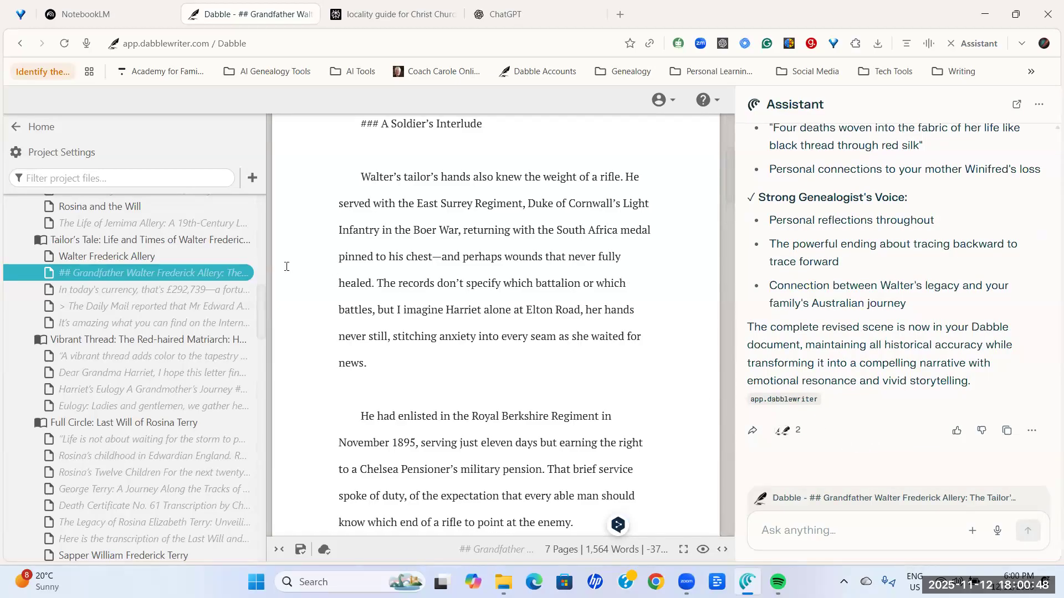
# - Export the tailor chapter to Word in manuscript format
pyautogui.click(246, 240)
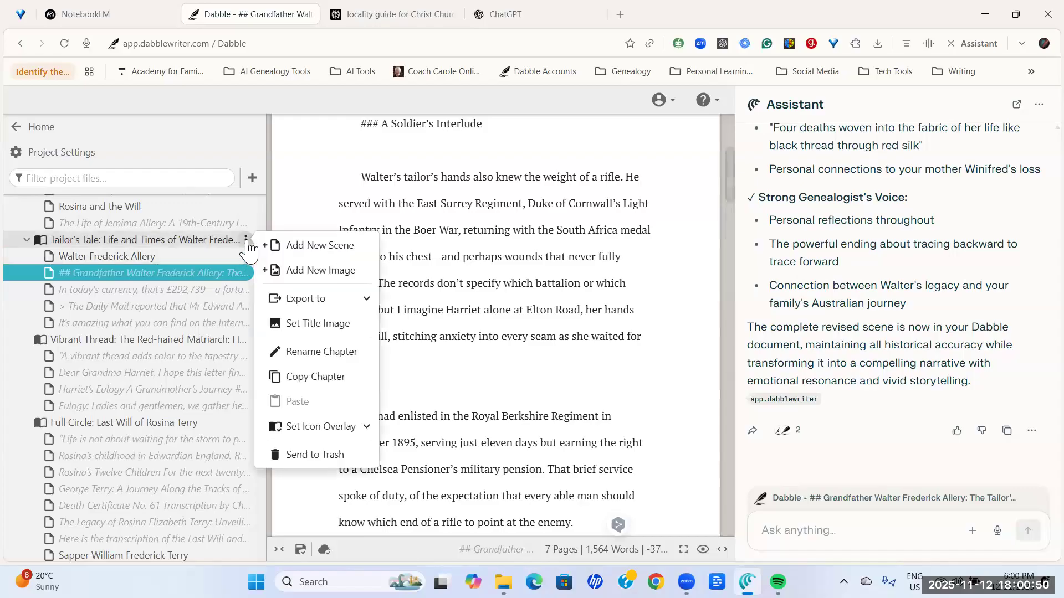
pyautogui.click(307, 299)
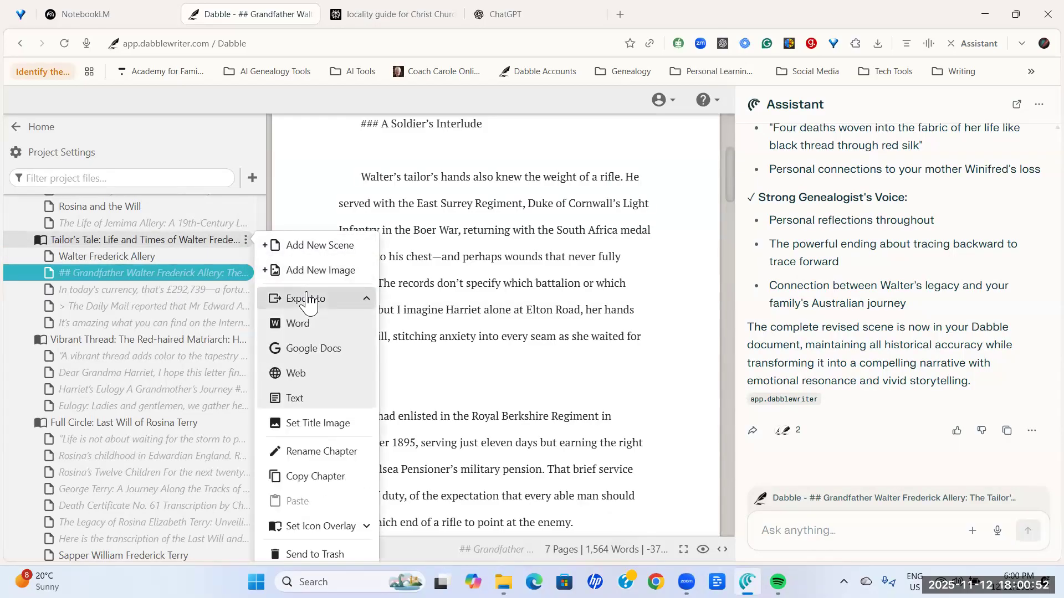
pyautogui.click(299, 324)
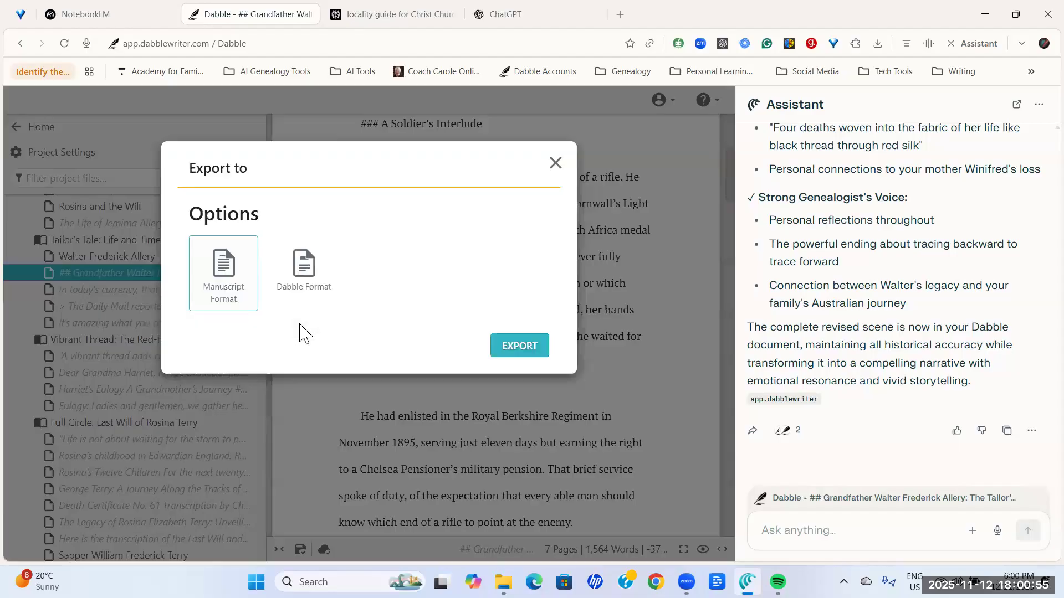
pyautogui.click(518, 347)
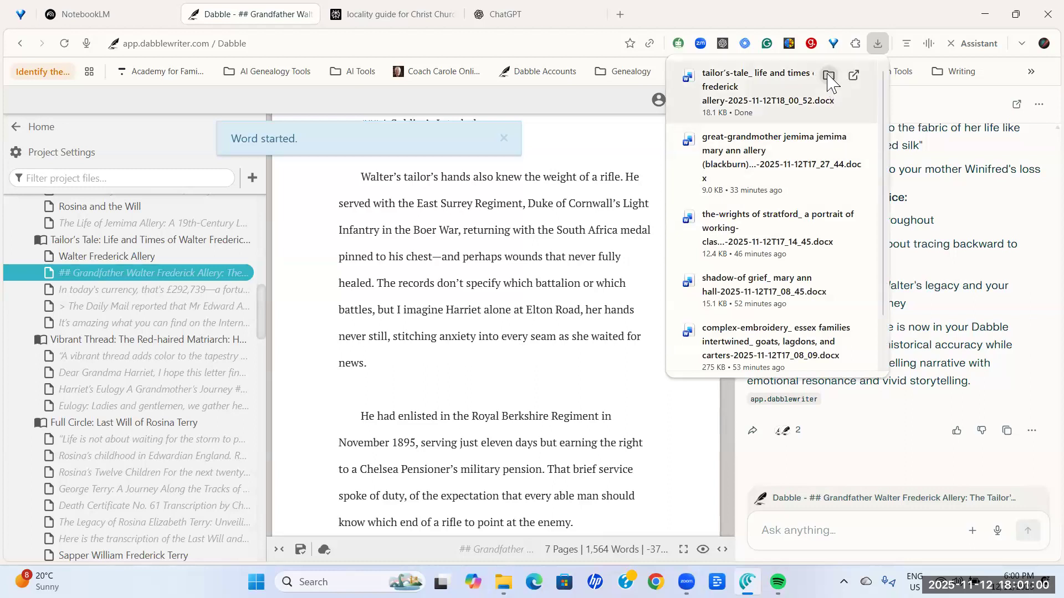
# - Show the downloaded .docx in its folder
pyautogui.click(829, 79)
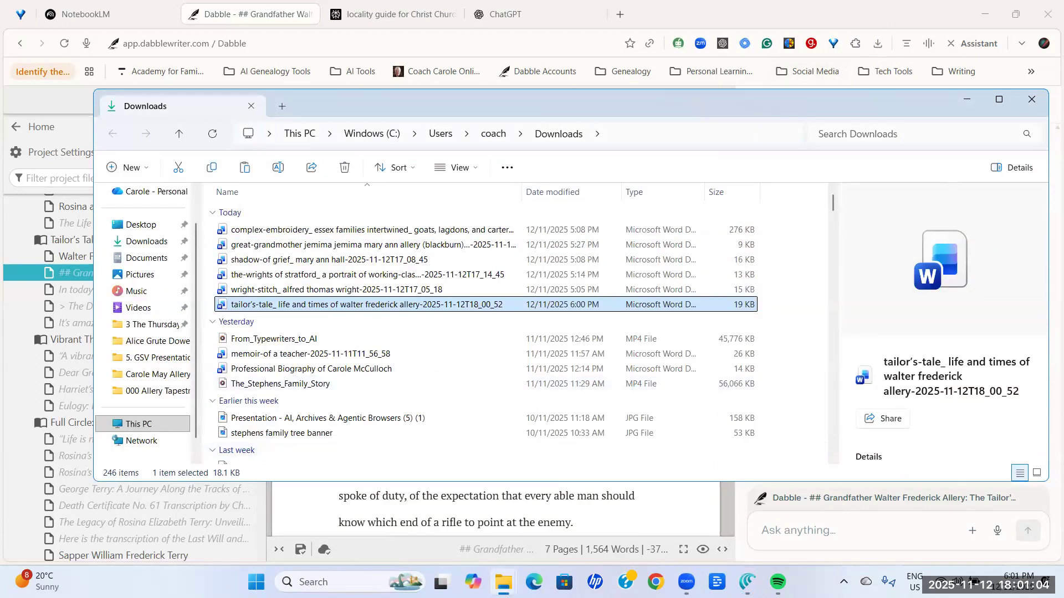
# - Check the tailor's-tale .docx in the Allery Tapestry archive folder, then minimize both Explorer windows
pyautogui.moveTo(503, 582)
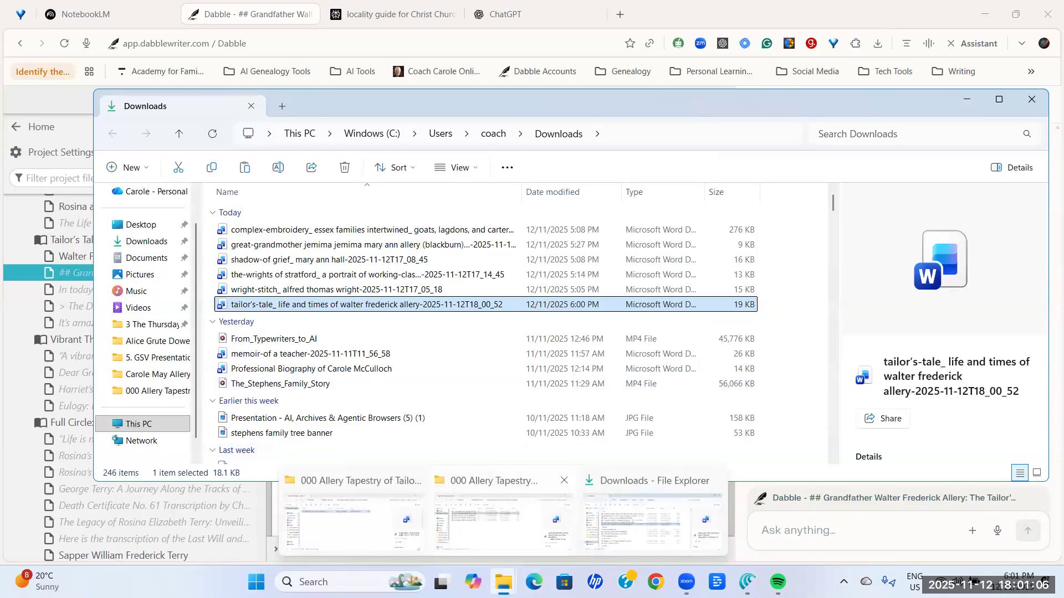
pyautogui.click(382, 499)
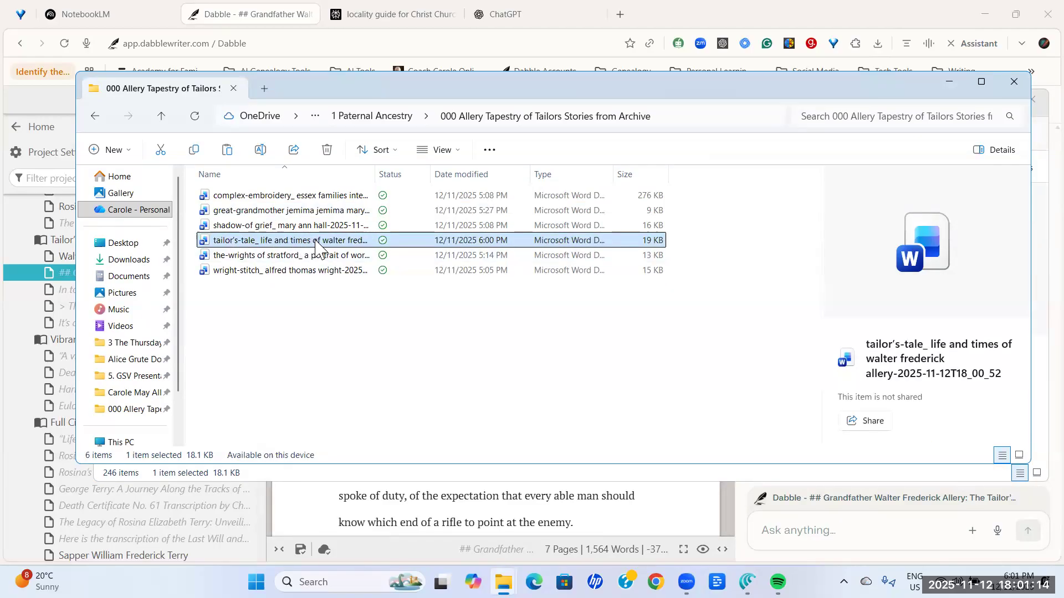
pyautogui.click(948, 83)
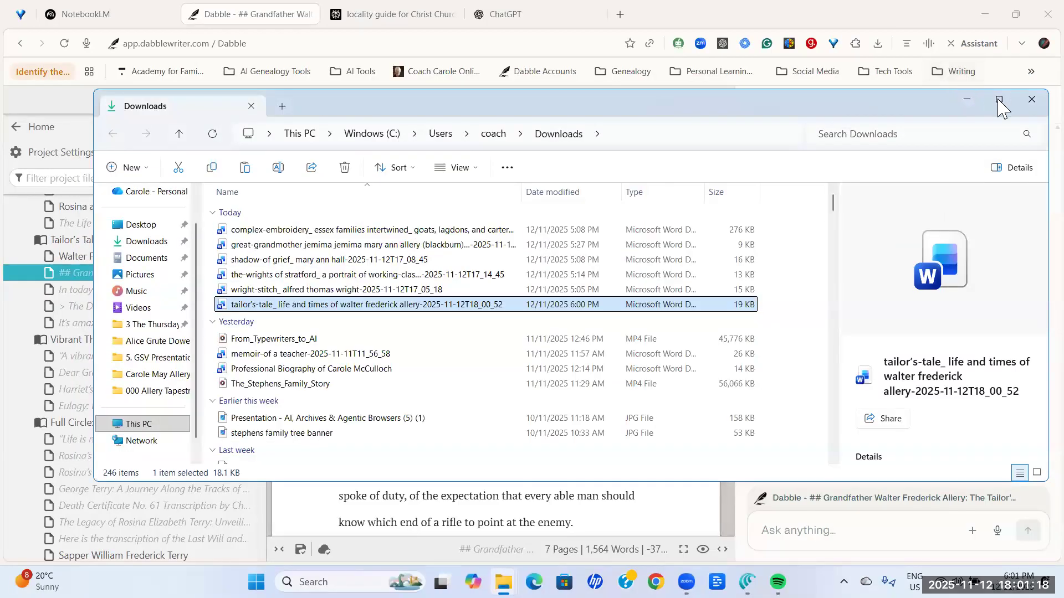
pyautogui.click(967, 105)
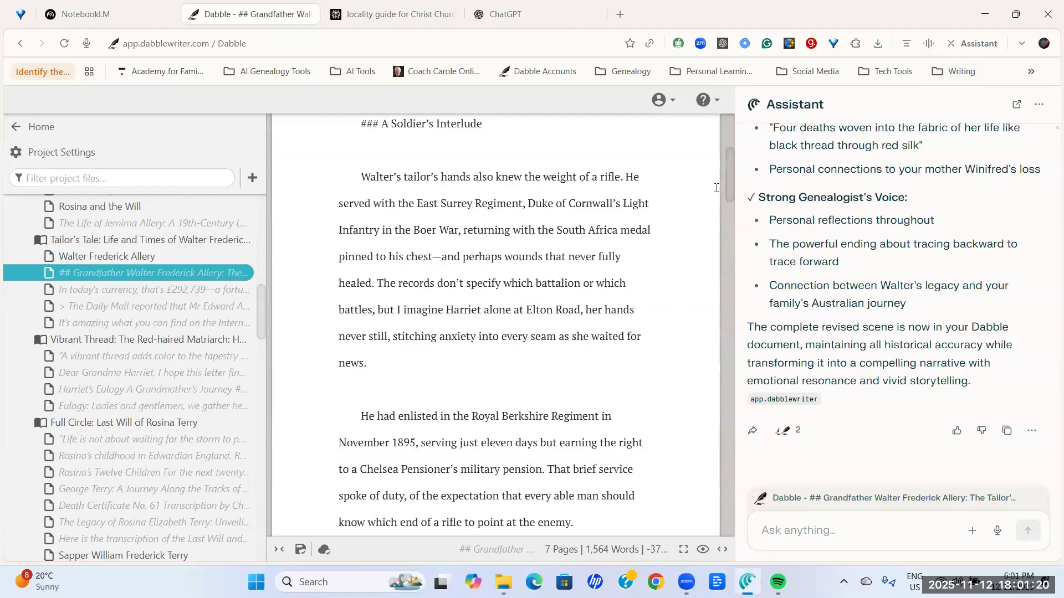
# - Switch to NotebookLM and scroll its home page through the featured and recent genealogy notebooks
pyautogui.click(78, 16)
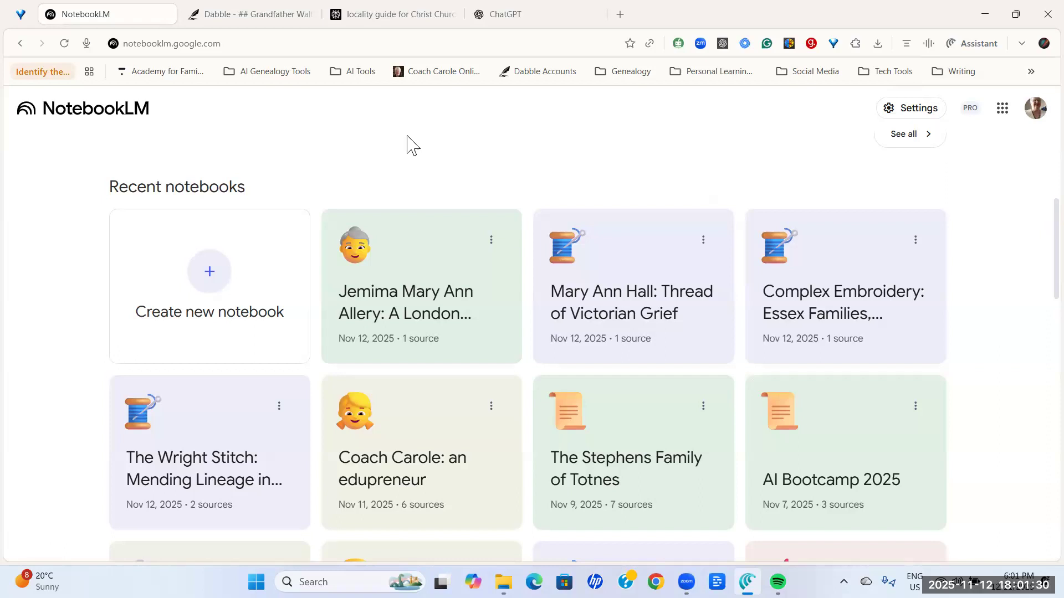
pyautogui.scroll(5, 408, 144)
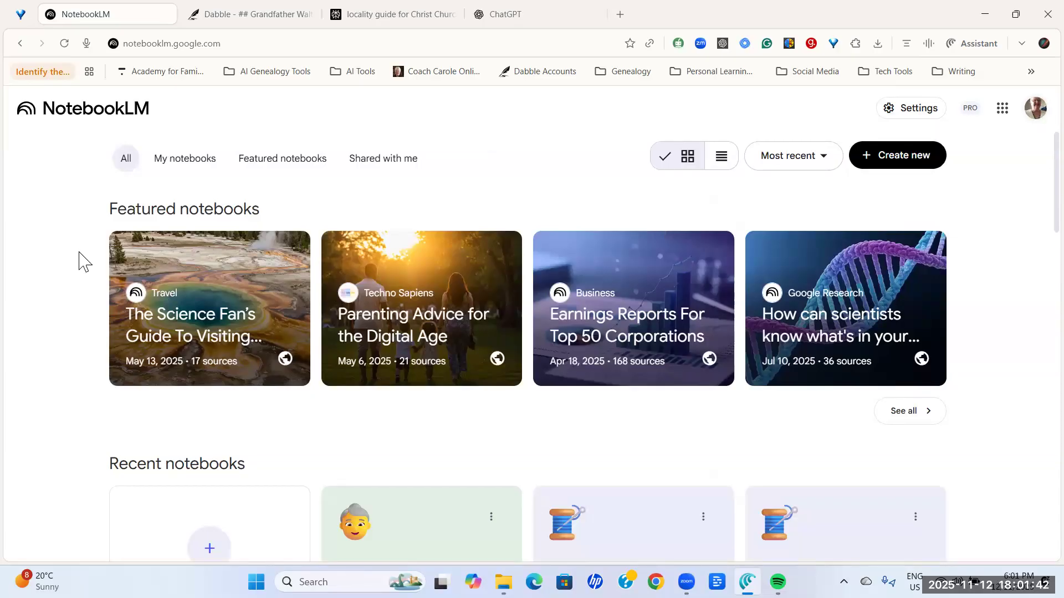
pyautogui.scroll(-3, 78, 257)
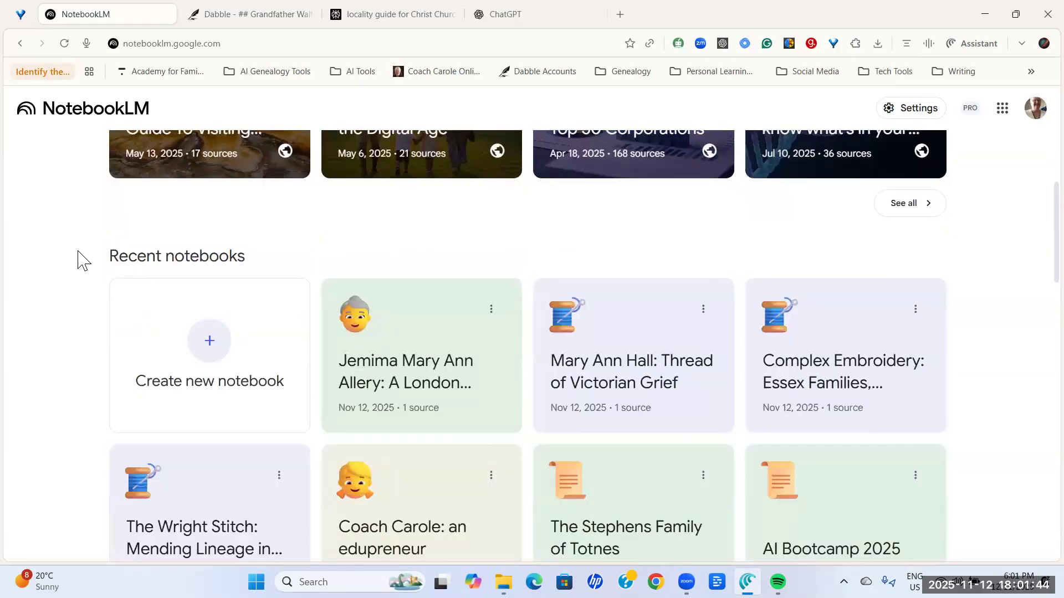
pyautogui.scroll(-2, 68, 306)
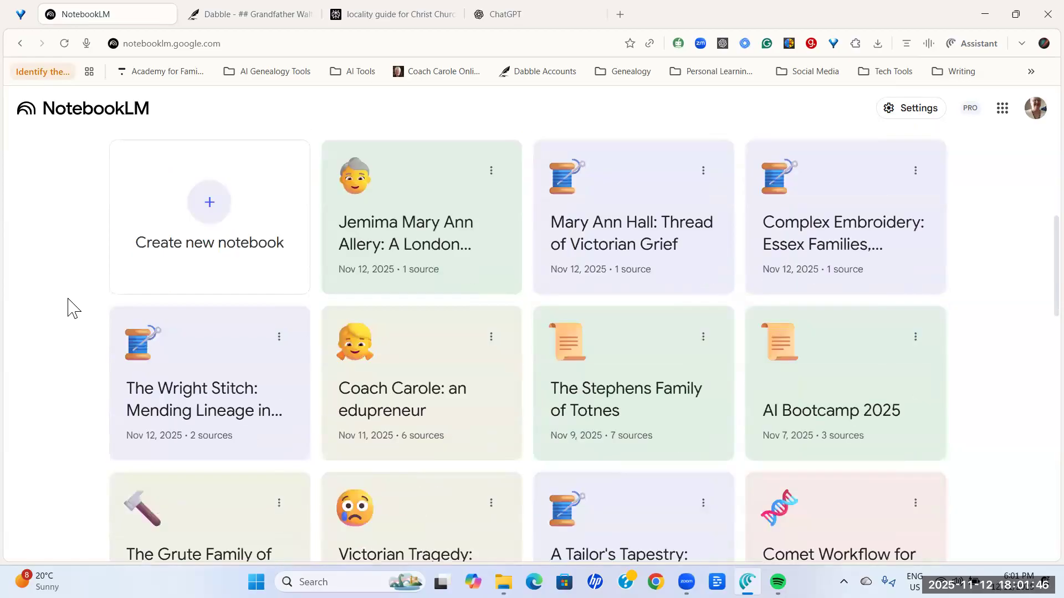
pyautogui.scroll(1, 74, 308)
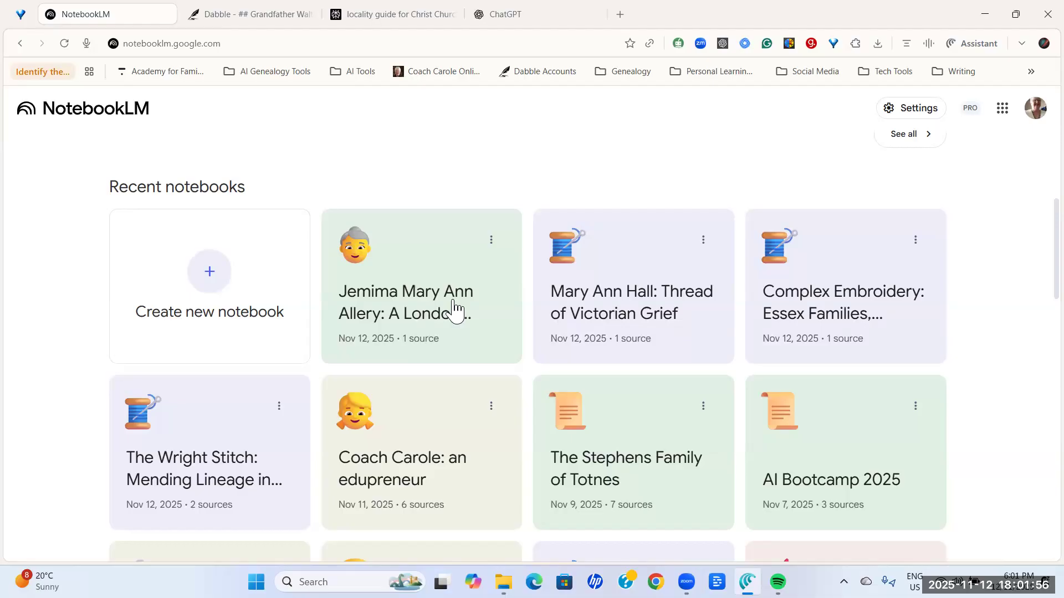
# - Create a new notebook with the tailor's-tale .docx uploaded as its source
pyautogui.click(211, 282)
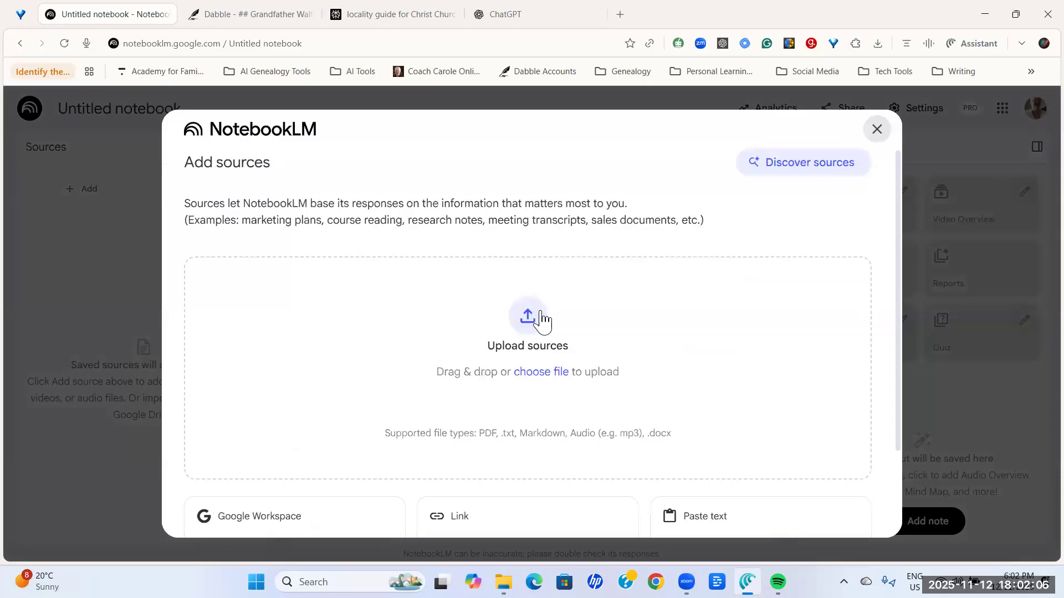
pyautogui.click(526, 316)
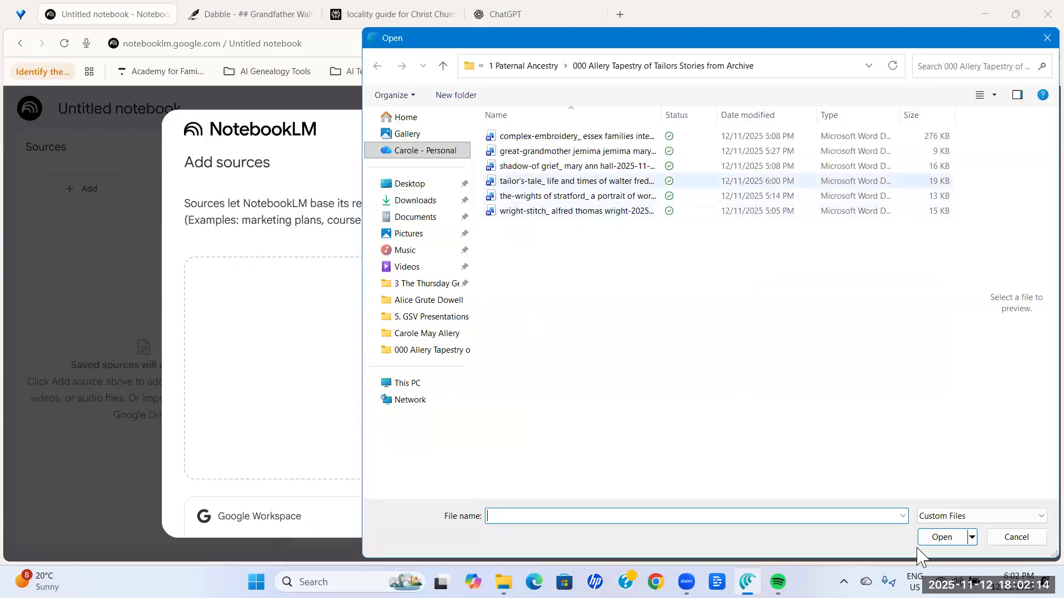
pyautogui.click(942, 536)
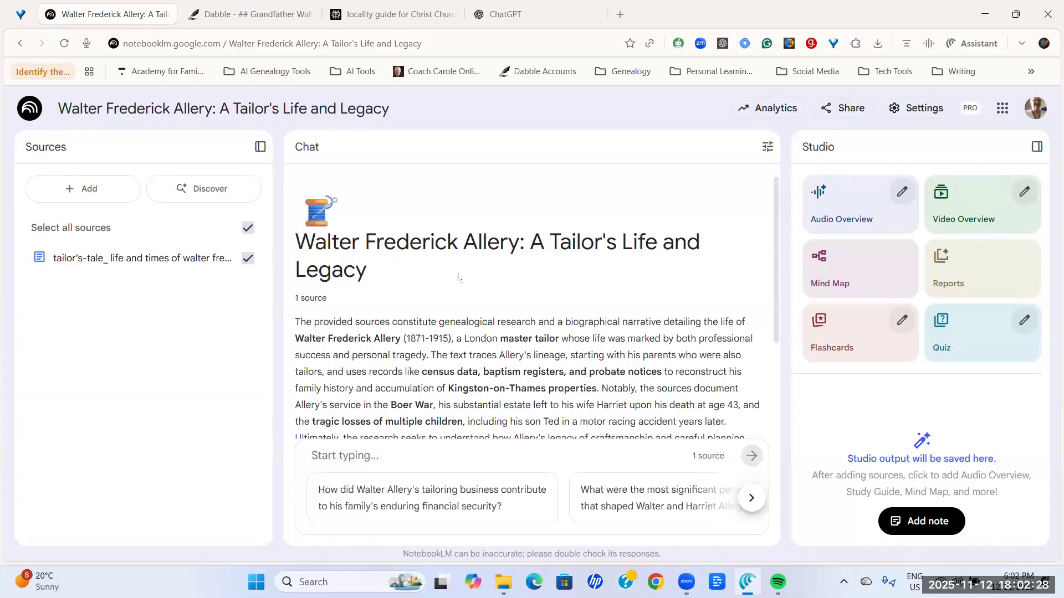
pyautogui.scroll(-1, 457, 277)
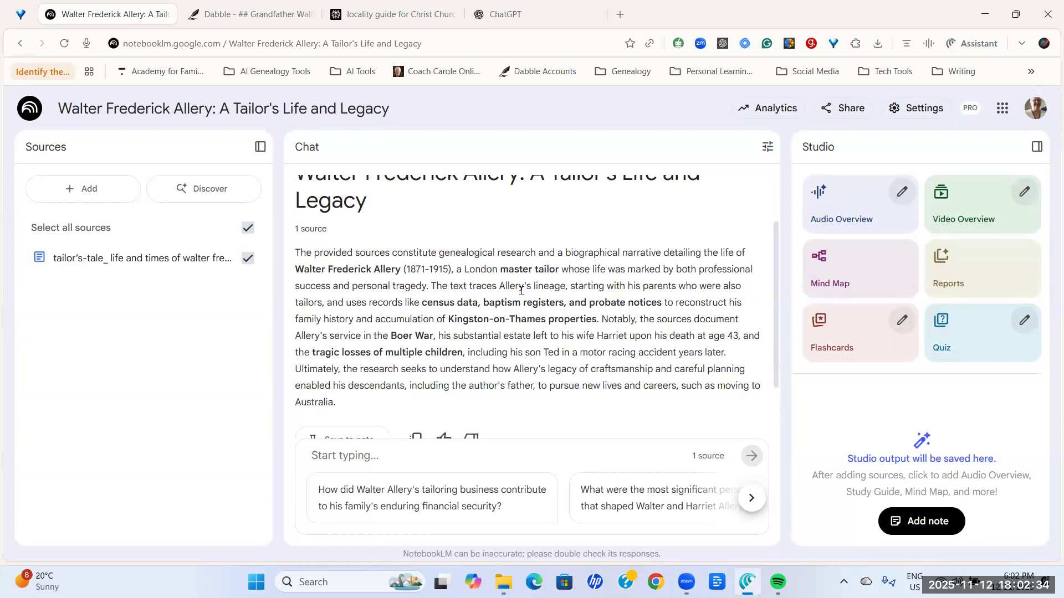
pyautogui.scroll(-1, 521, 297)
pyautogui.click(359, 375)
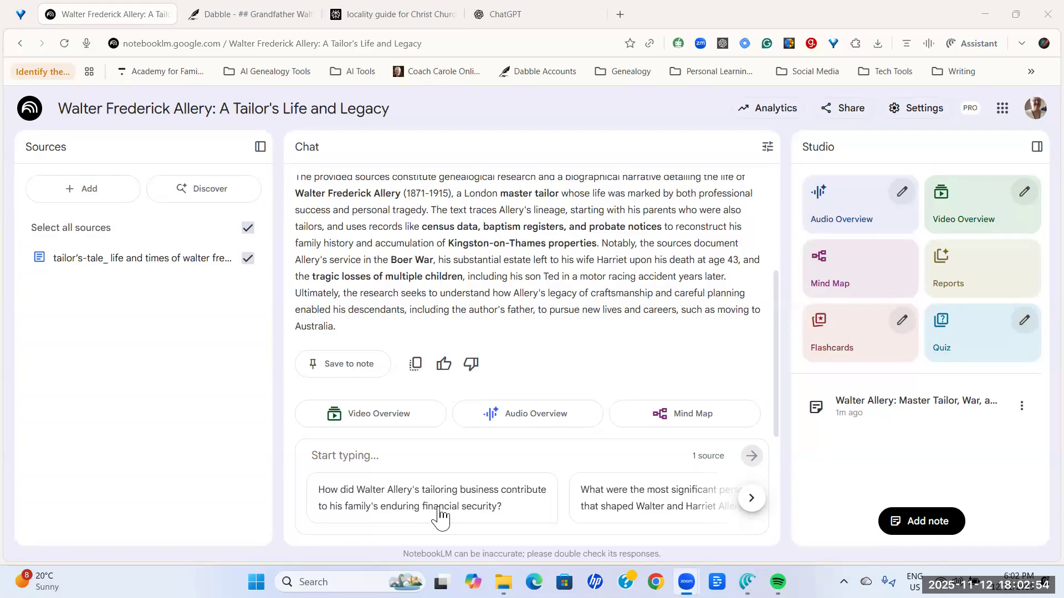
# - Ask the suggested tailoring-business question and save the answer as a note
pyautogui.click(440, 508)
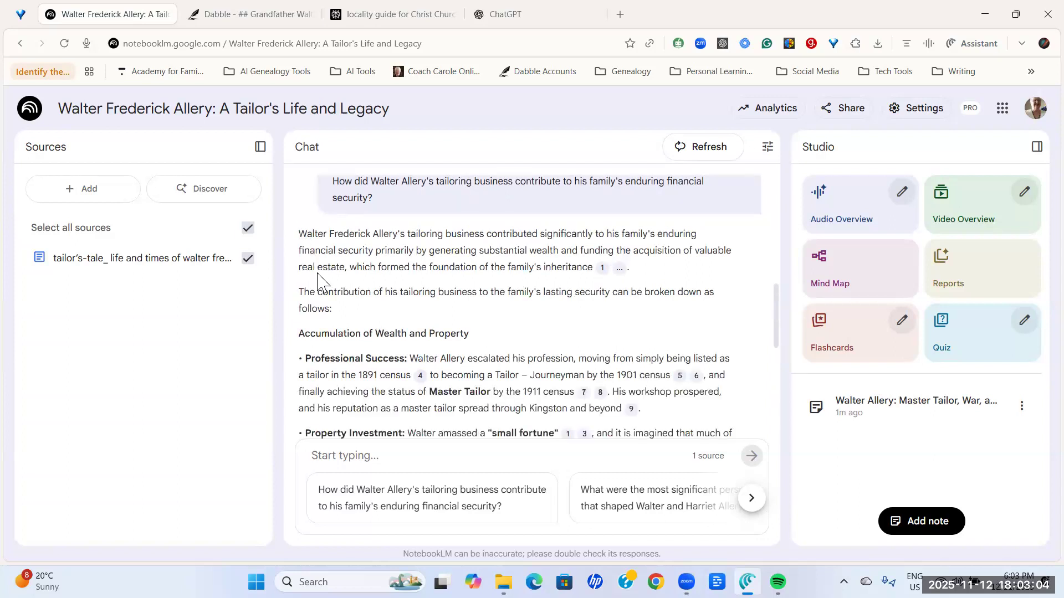
pyautogui.scroll(-1, 324, 277)
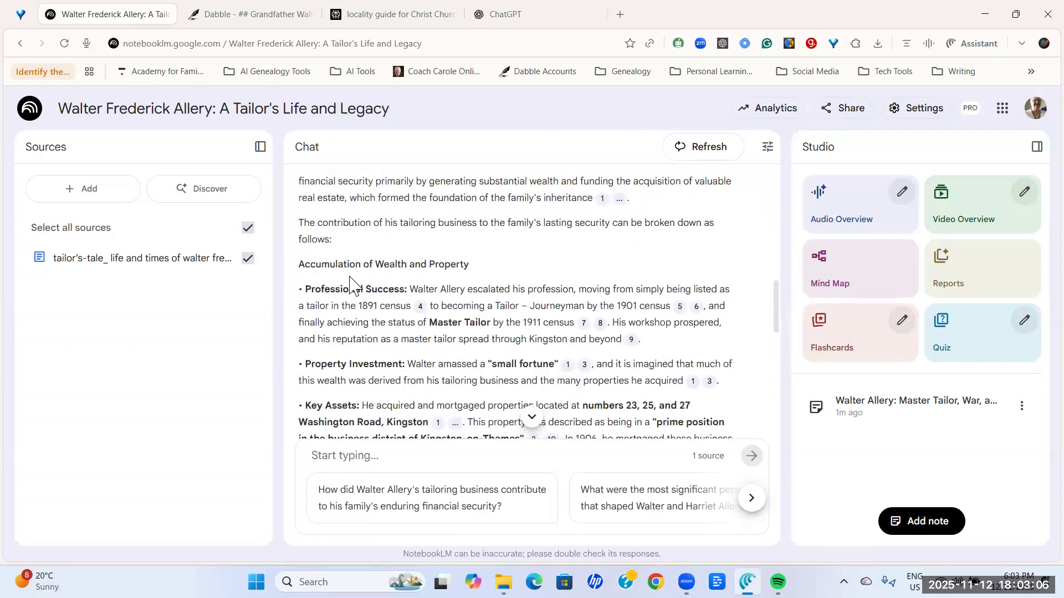
pyautogui.scroll(-1, 350, 283)
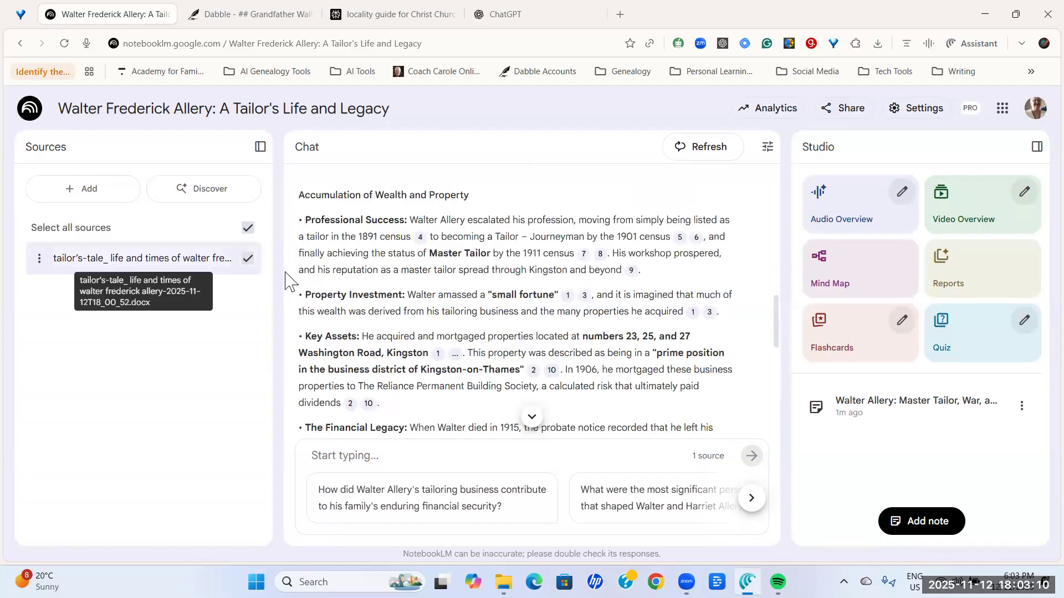
pyautogui.scroll(-2, 398, 283)
pyautogui.scroll(-2, 398, 282)
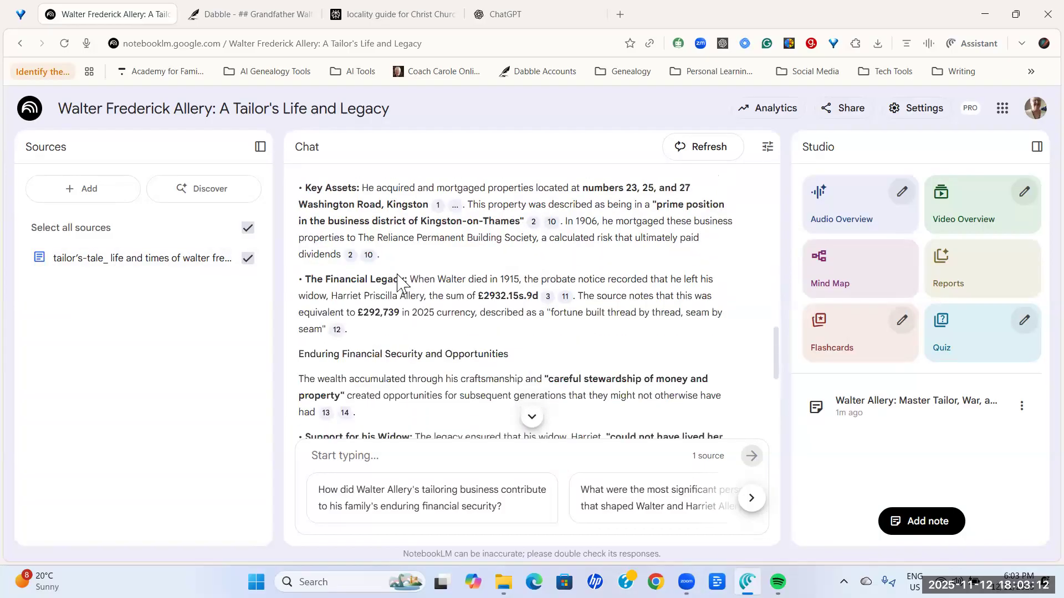
pyautogui.scroll(-2, 398, 283)
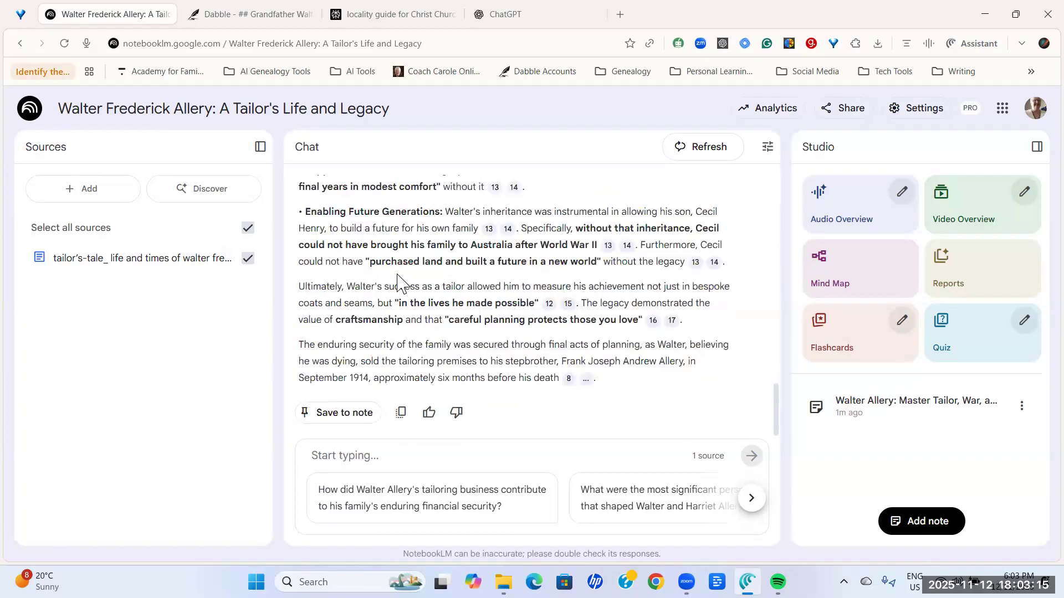
pyautogui.click(344, 416)
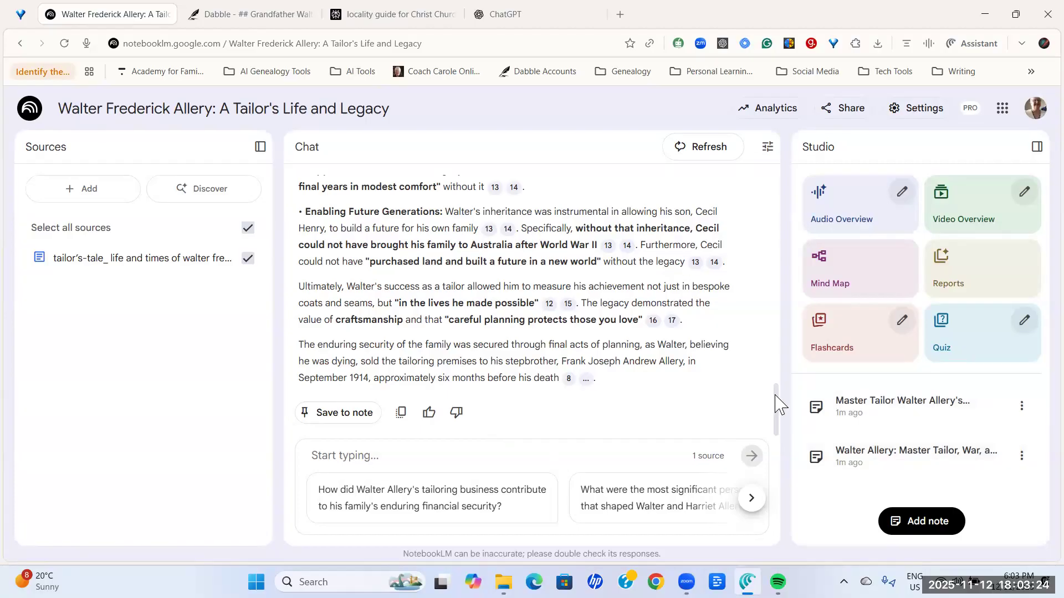
pyautogui.moveTo(776, 405); pyautogui.dragTo(772, 173)
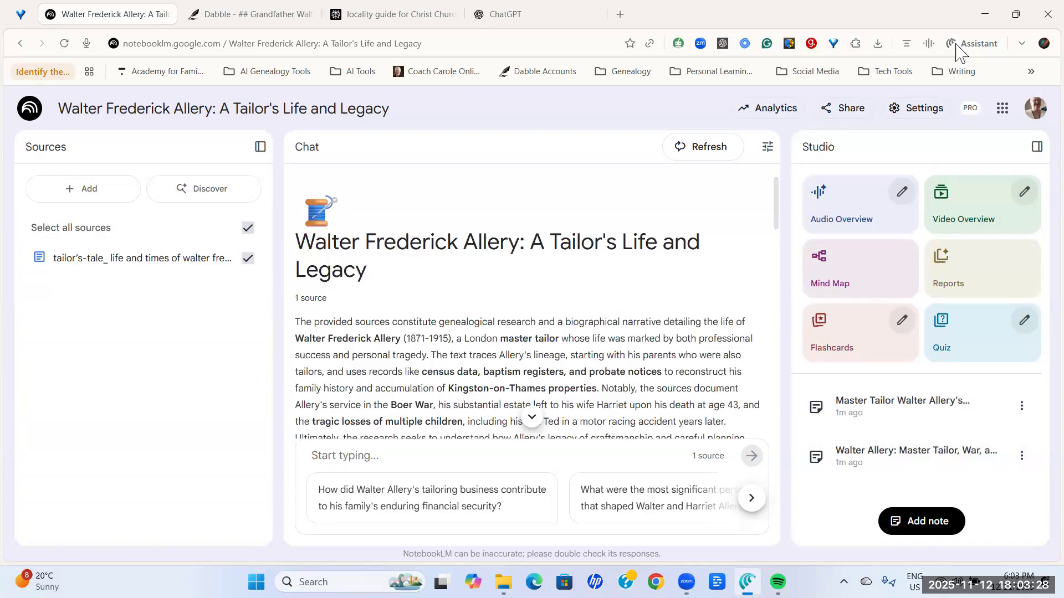
# - Choose a Historical Narrative report in Studio and select its prefilled English description
pyautogui.click(953, 270)
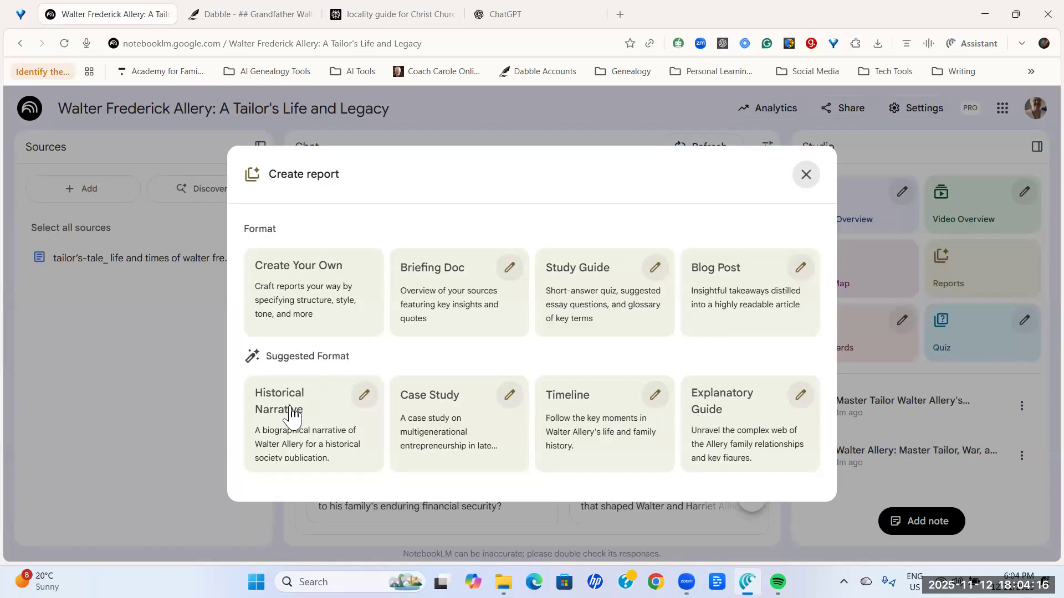
pyautogui.click(366, 396)
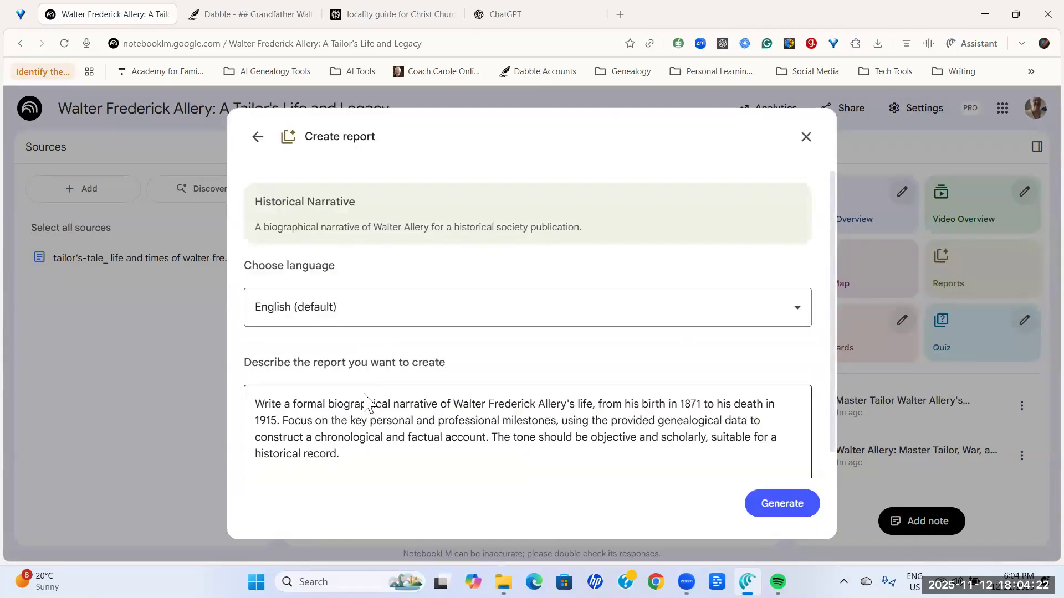
pyautogui.click(371, 457)
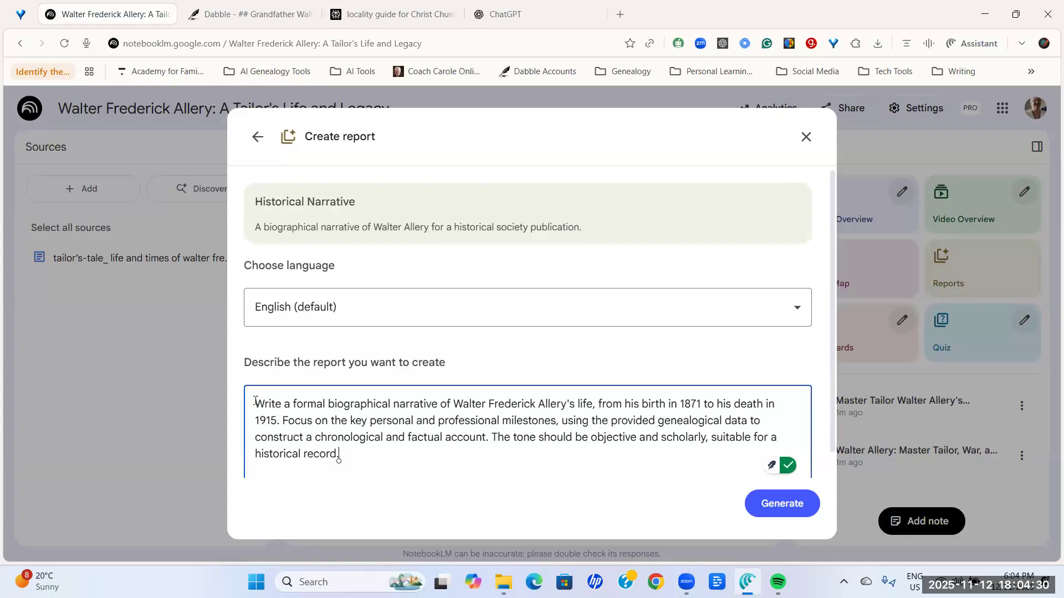
pyautogui.moveTo(255, 400); pyautogui.dragTo(586, 459)
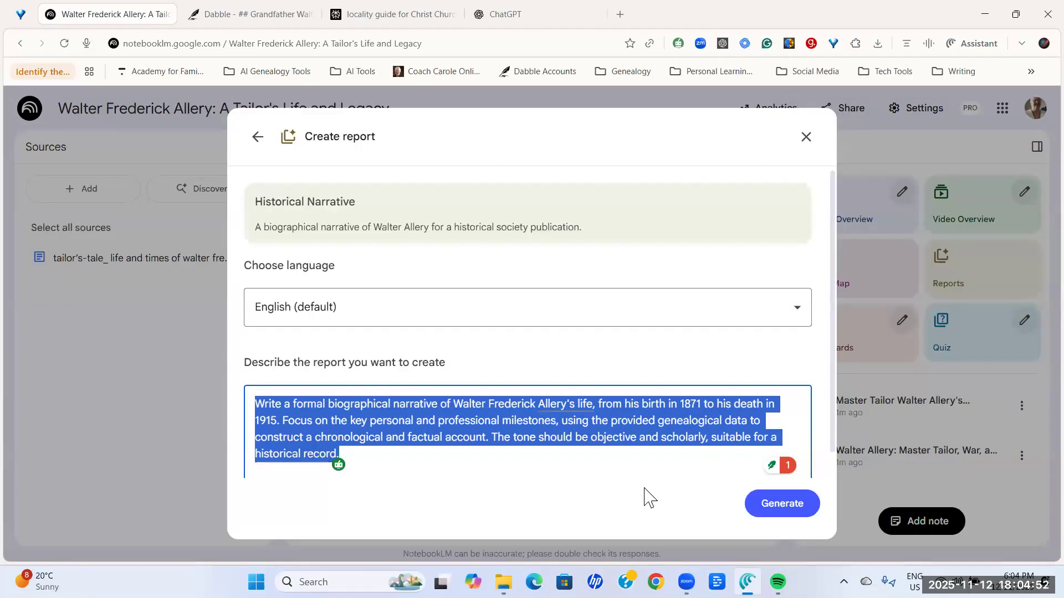
pyautogui.click(781, 503)
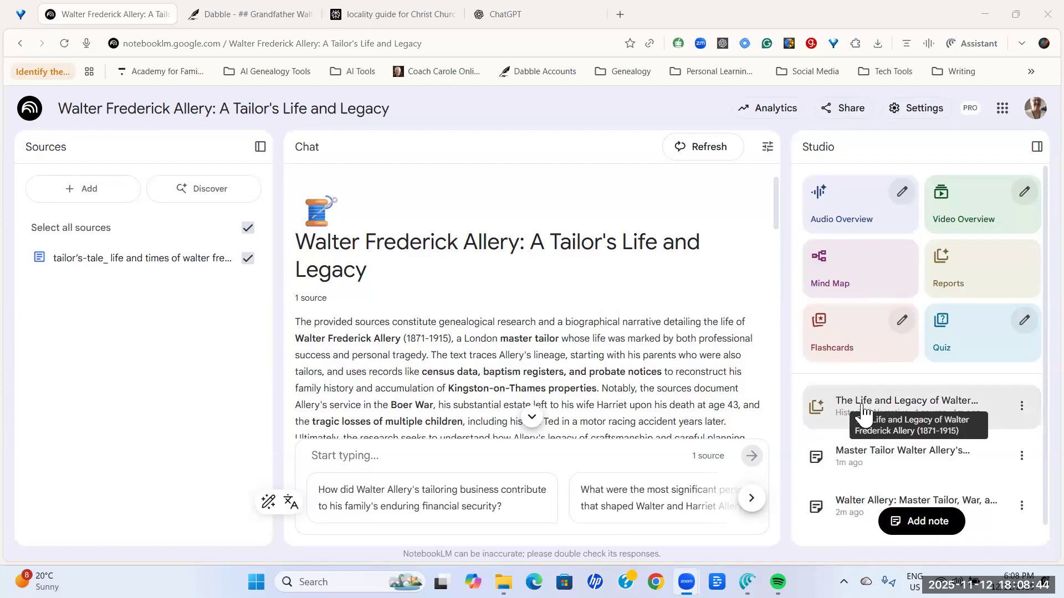
# - Open 'The Life and Legacy of Walter Frederick Allery (1871-1915)' and read down to section 5
pyautogui.click(961, 406)
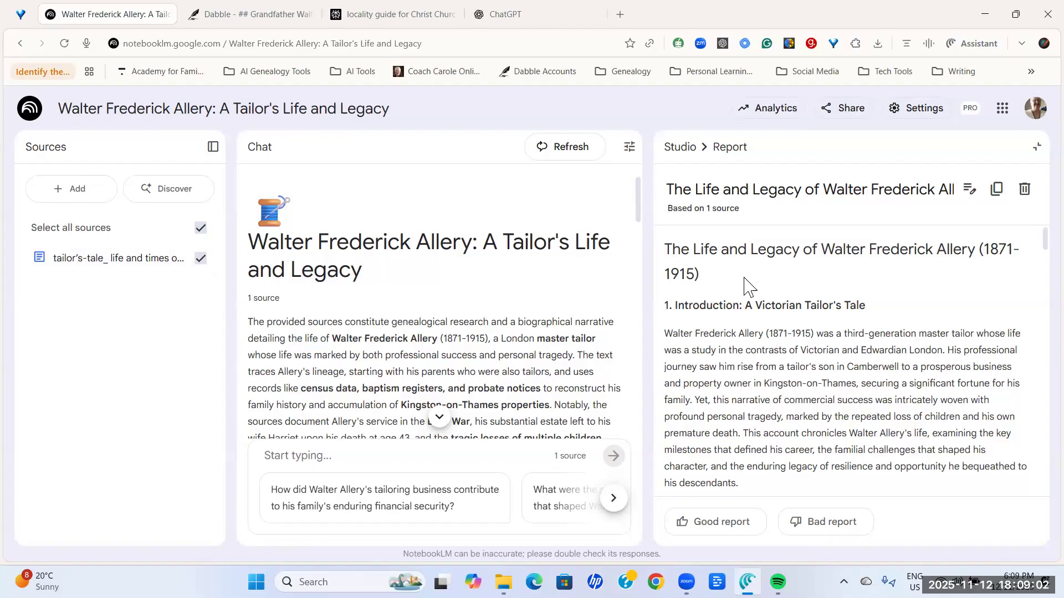
pyautogui.scroll(-1, 744, 286)
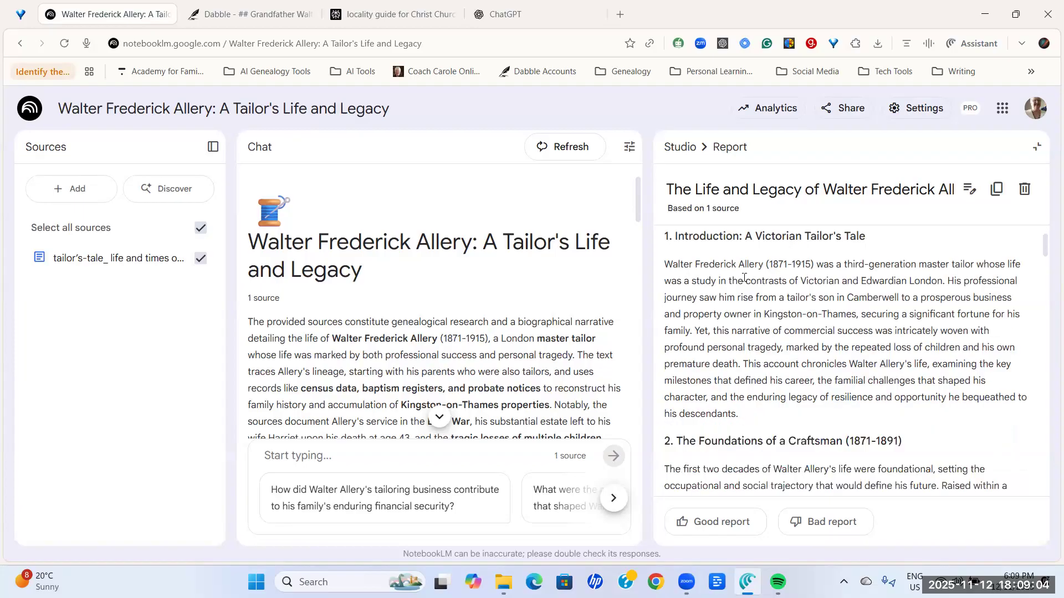
pyautogui.scroll(-2, 744, 277)
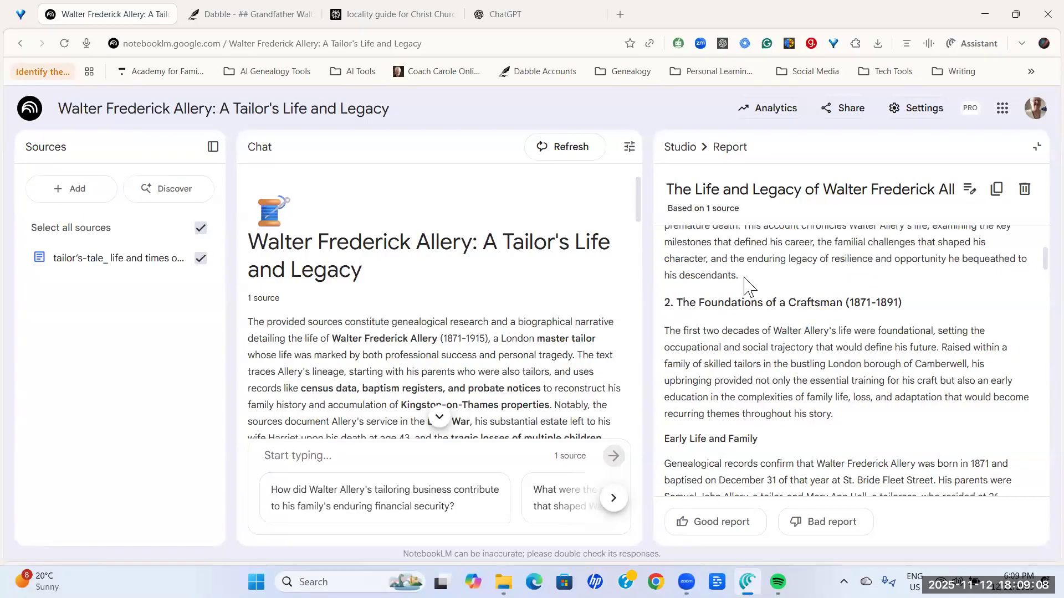
pyautogui.scroll(-4, 744, 286)
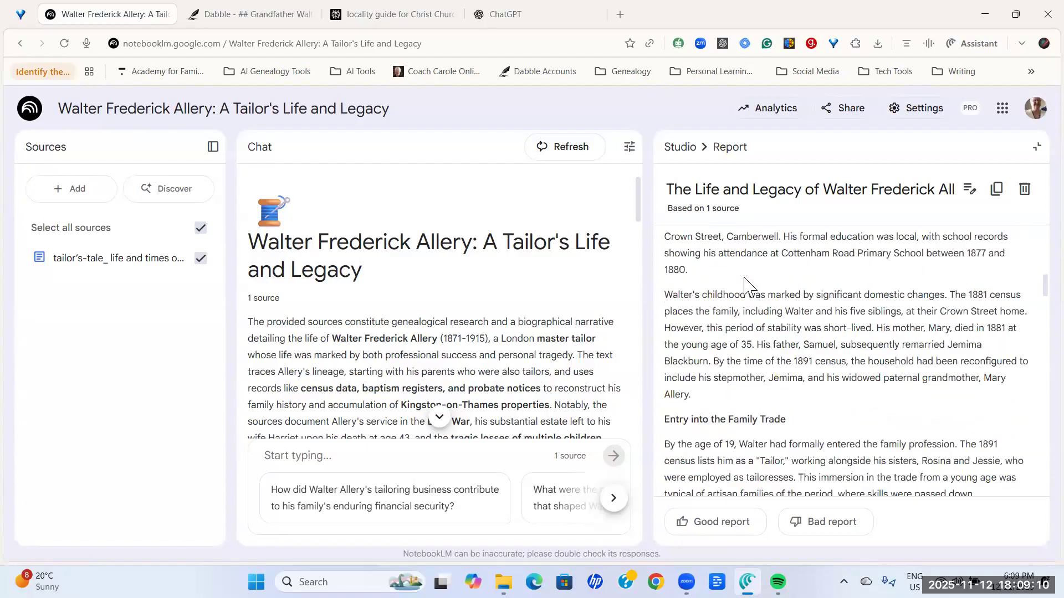
pyautogui.scroll(-2, 745, 282)
pyautogui.scroll(-2, 744, 279)
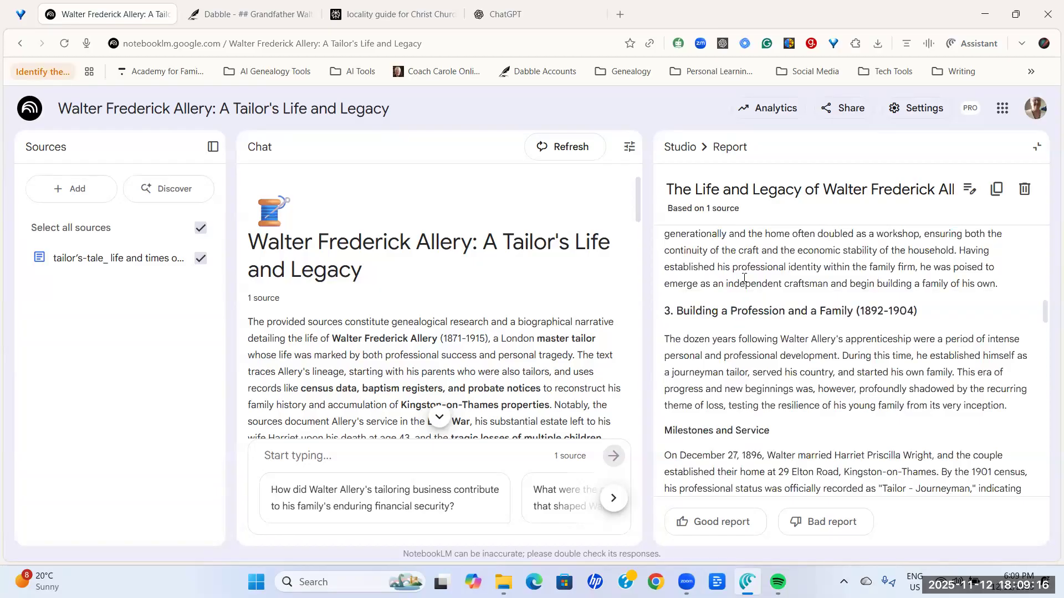
pyautogui.scroll(-1, 744, 278)
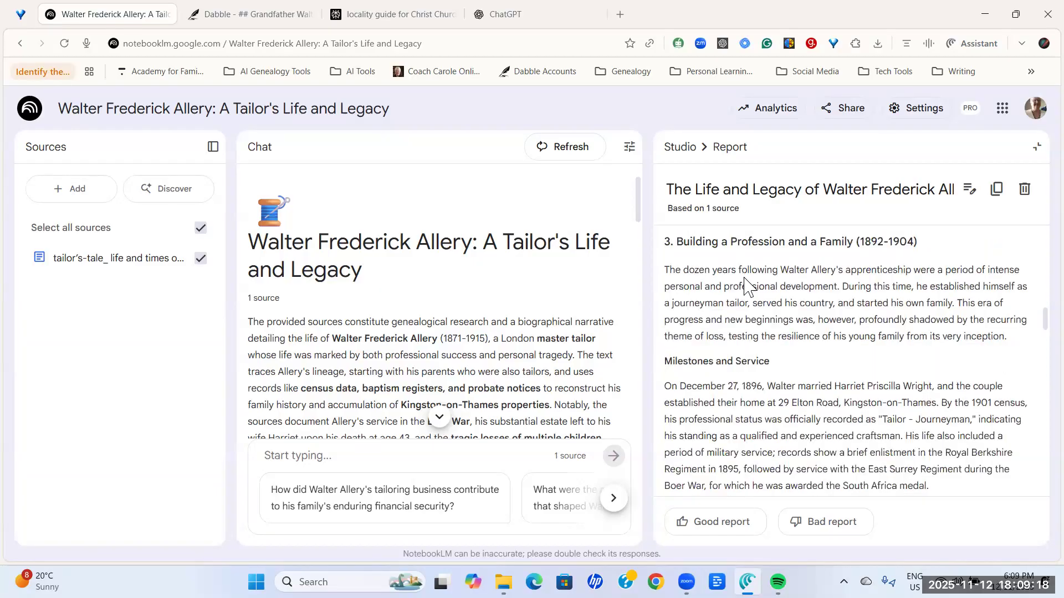
pyautogui.scroll(-2, 745, 279)
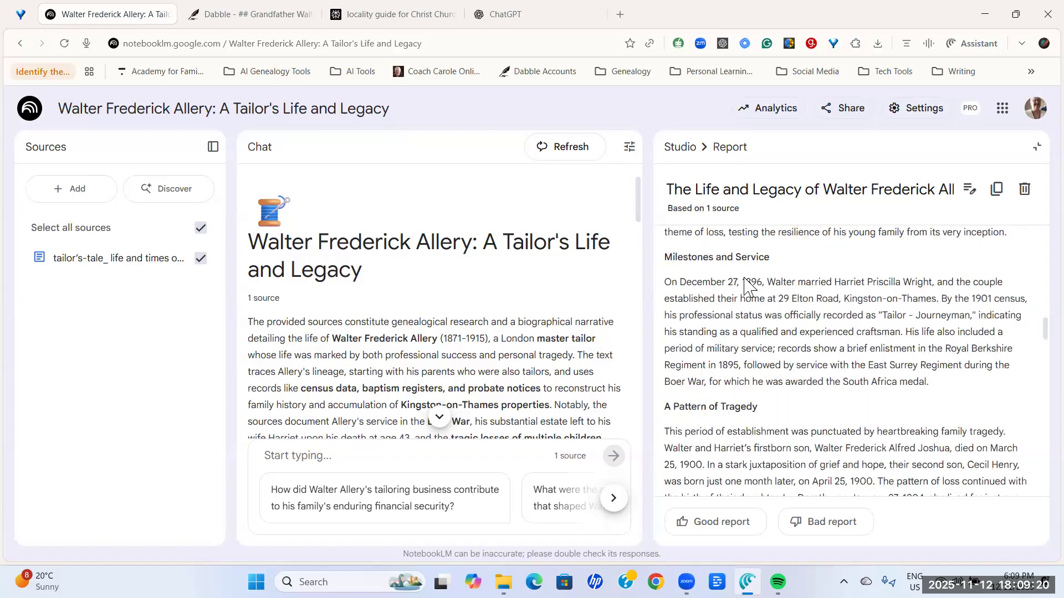
pyautogui.scroll(-1, 744, 278)
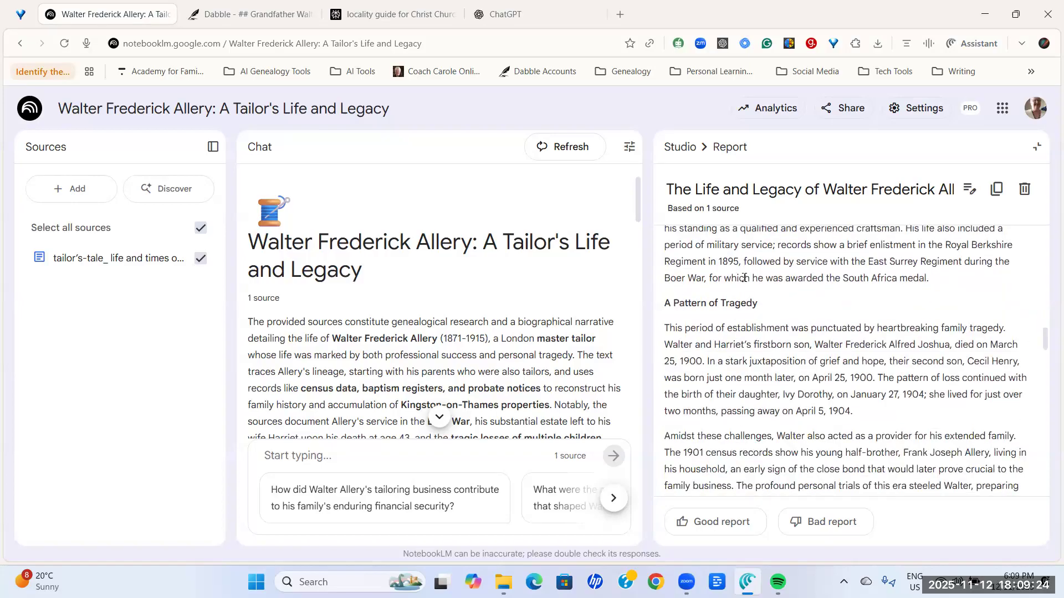
pyautogui.scroll(-1, 744, 278)
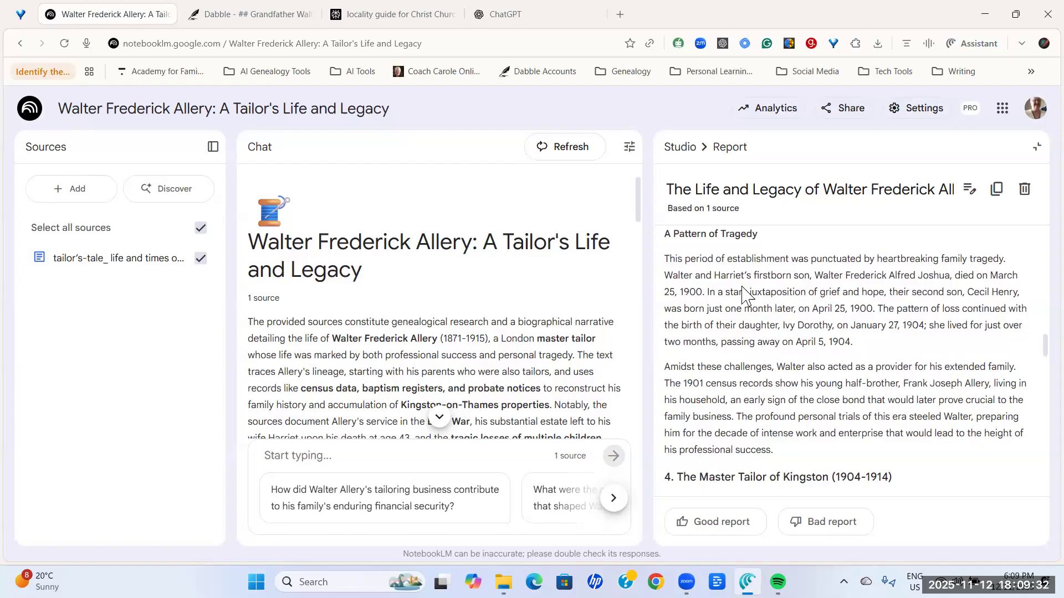
pyautogui.scroll(-3, 743, 294)
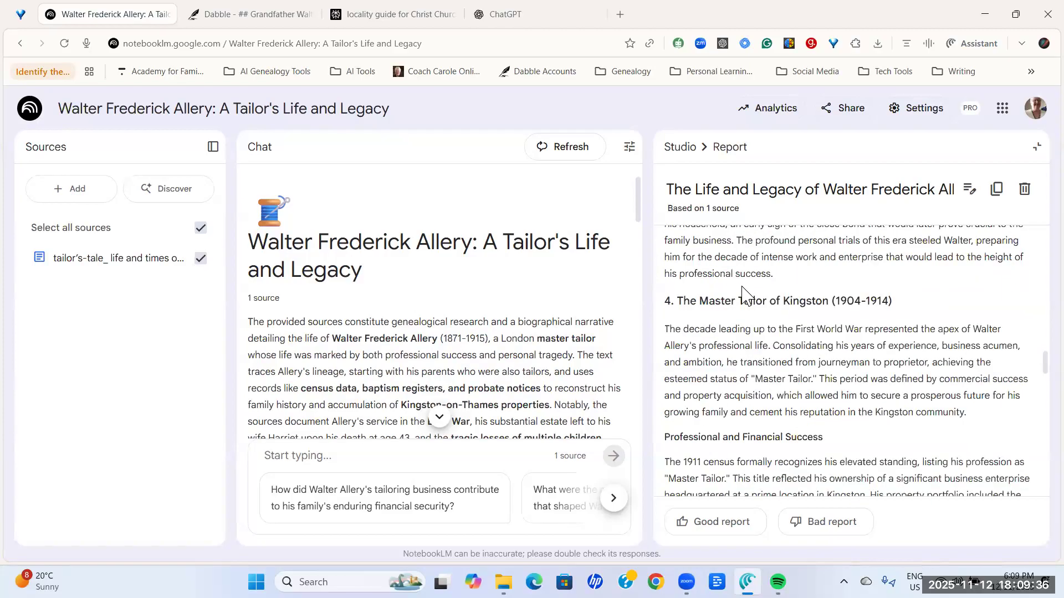
pyautogui.scroll(-1, 743, 294)
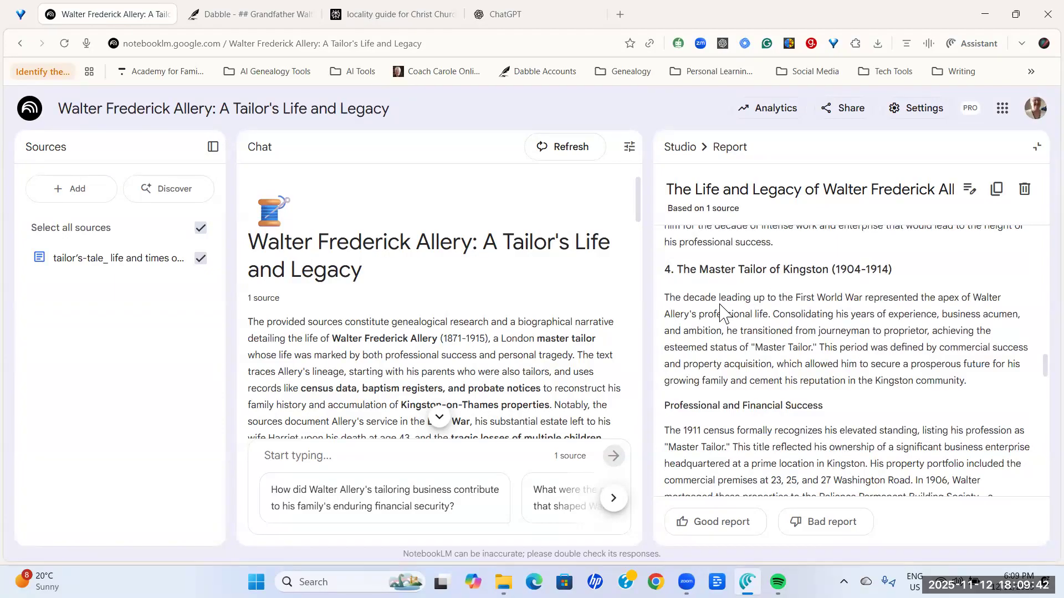
pyautogui.scroll(-2, 706, 306)
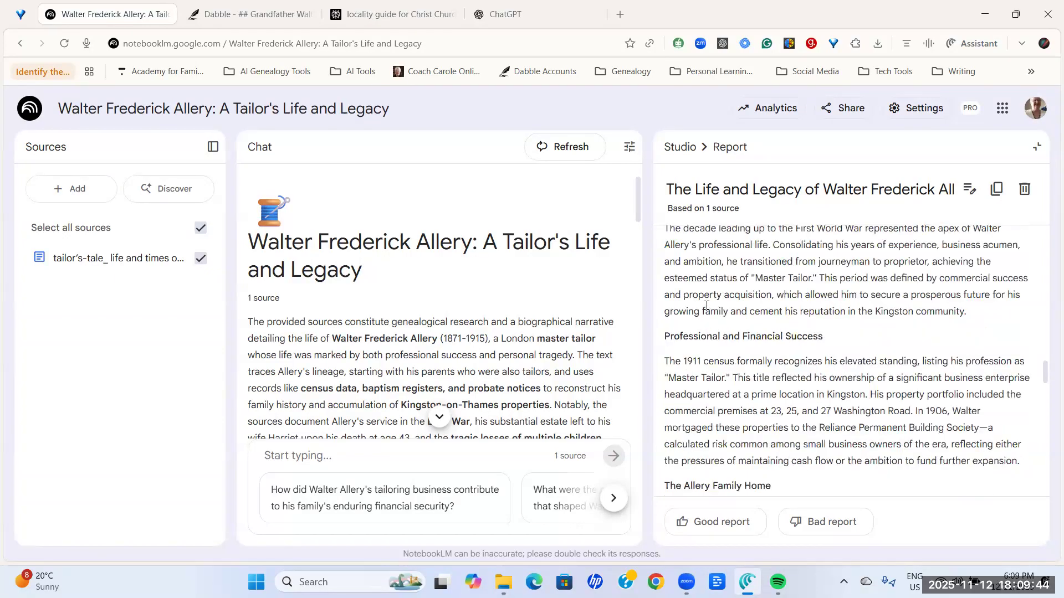
pyautogui.scroll(-4, 706, 306)
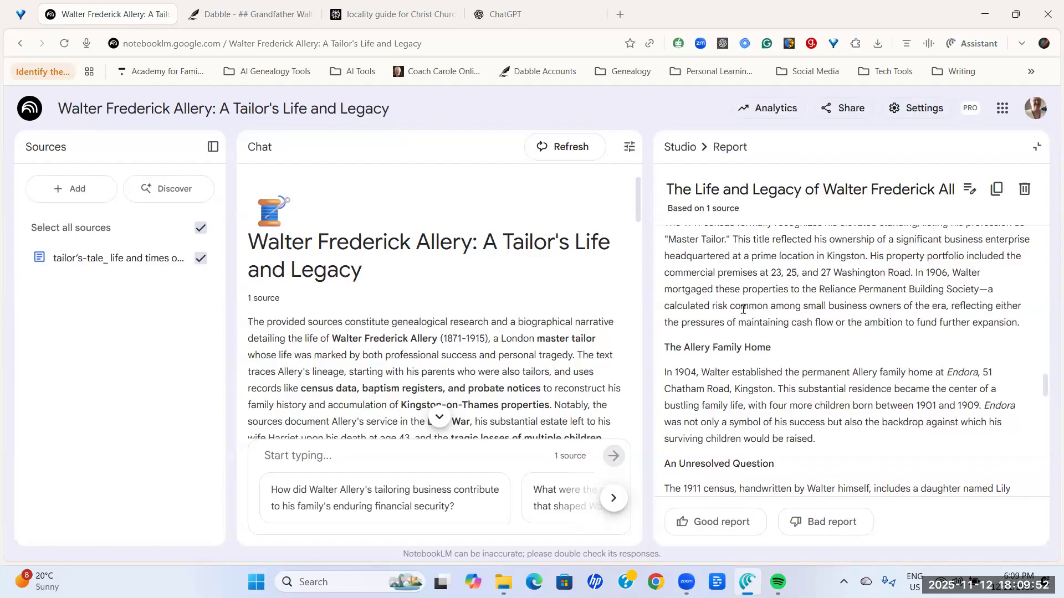
pyautogui.scroll(-1, 716, 286)
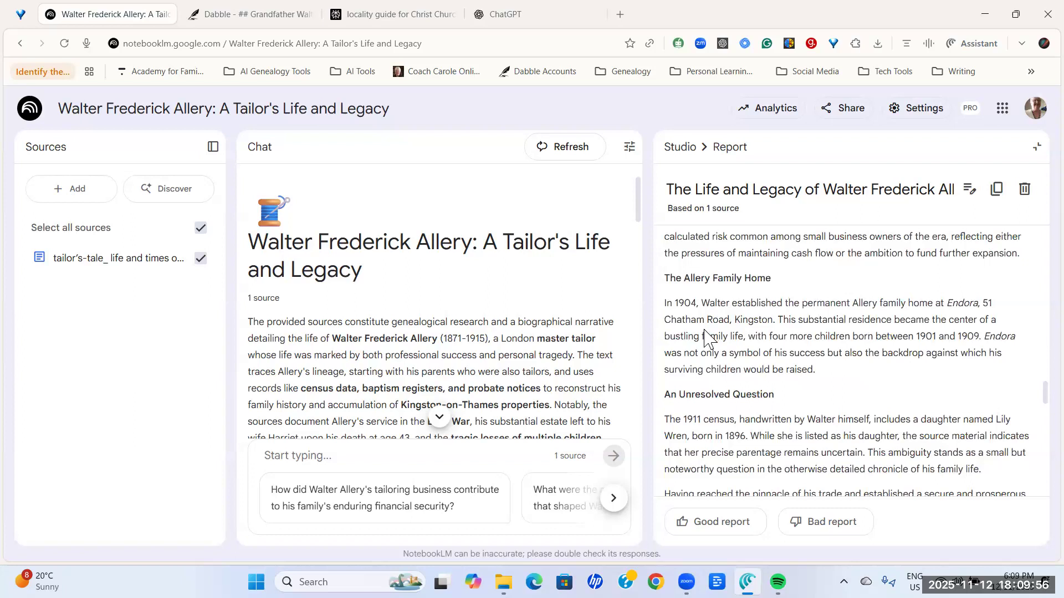
pyautogui.scroll(-2, 705, 335)
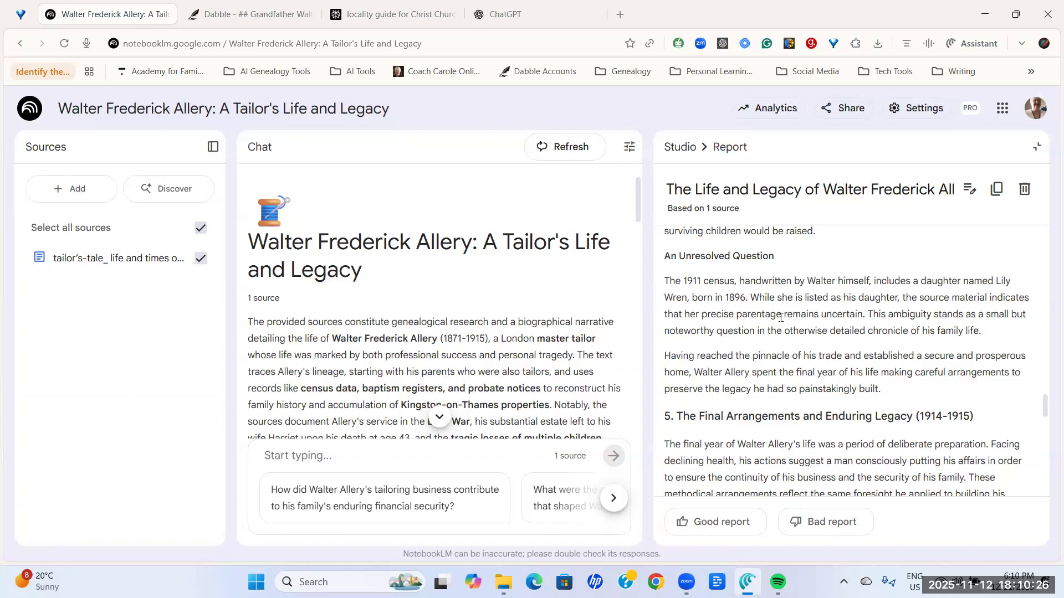
pyautogui.scroll(-1, 753, 318)
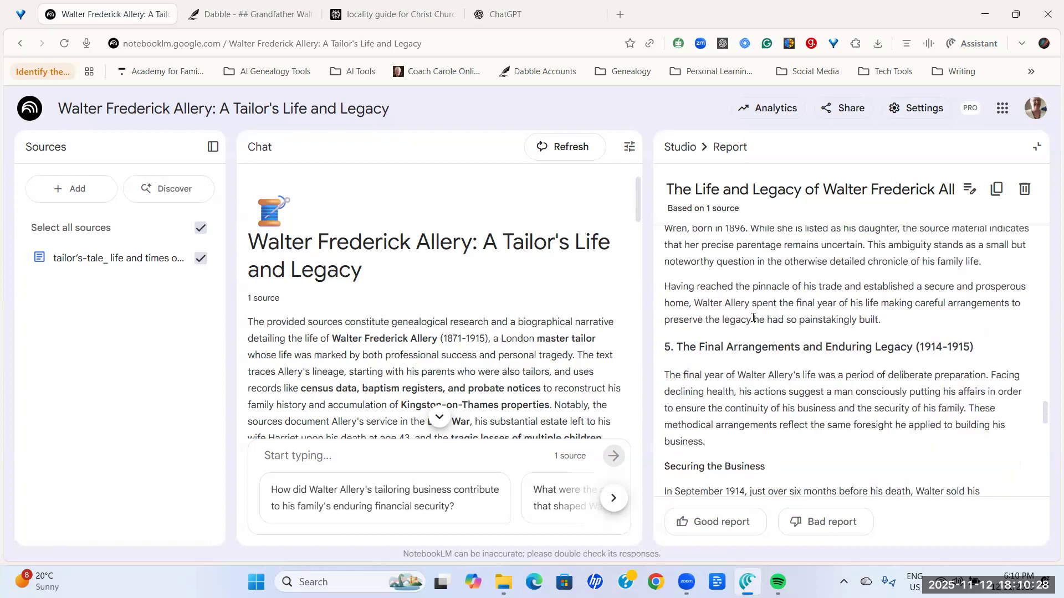
pyautogui.scroll(-1, 753, 318)
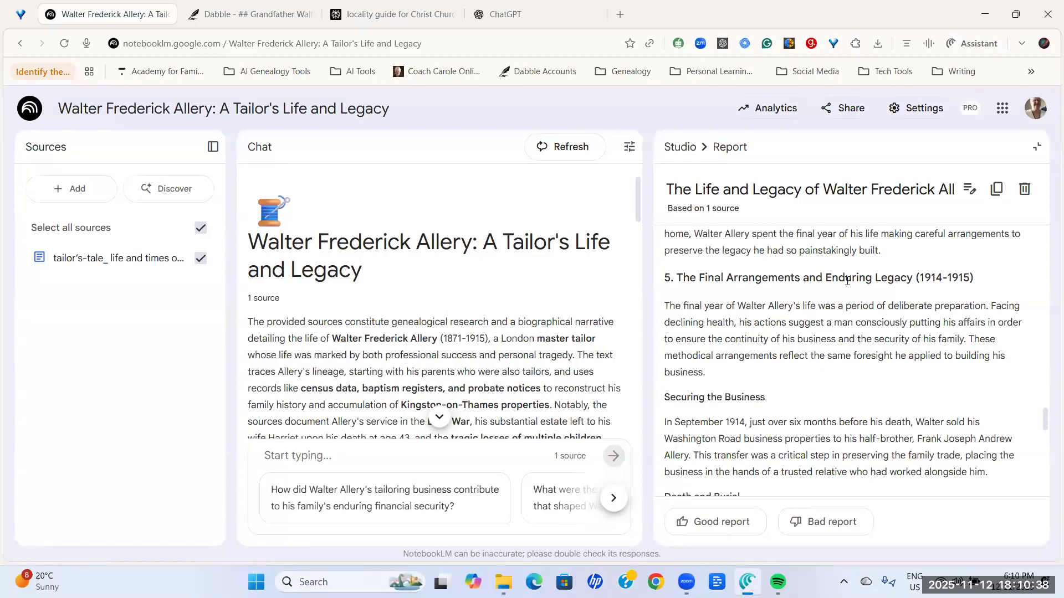
pyautogui.scroll(-2, 786, 324)
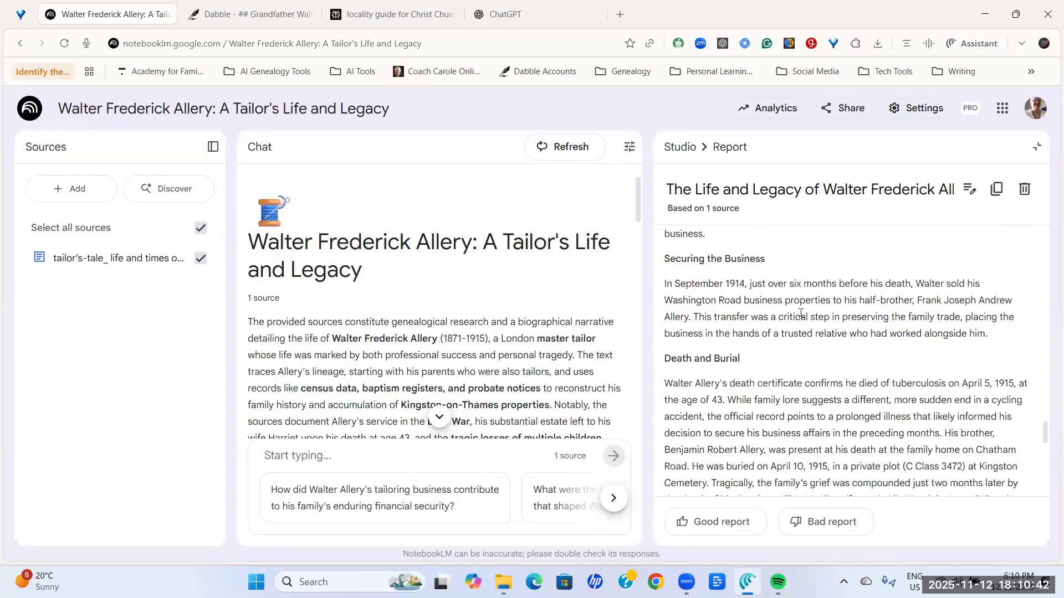
pyautogui.scroll(-1, 800, 313)
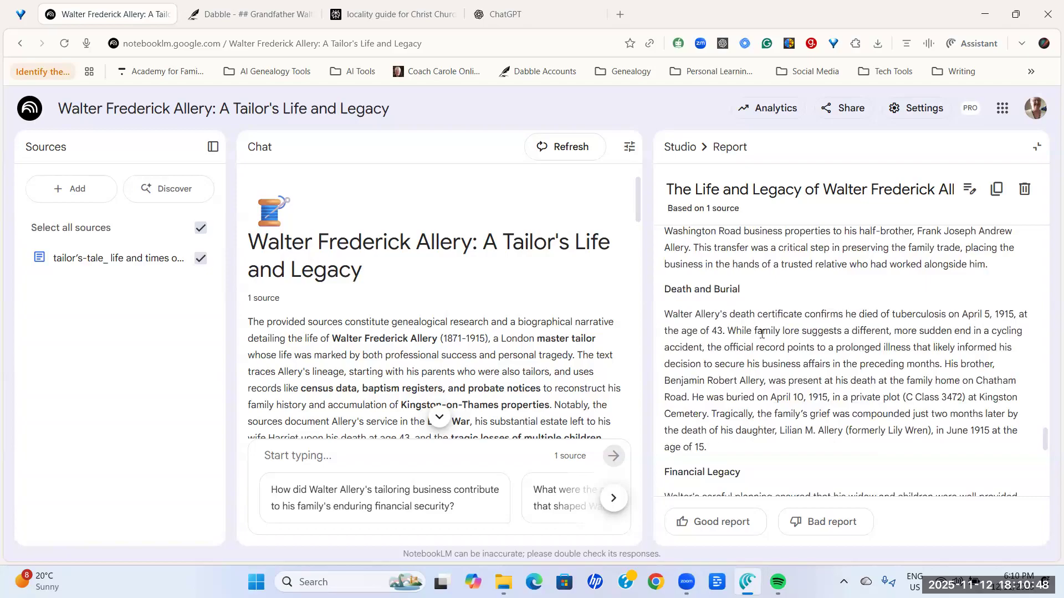
pyautogui.scroll(-1, 761, 334)
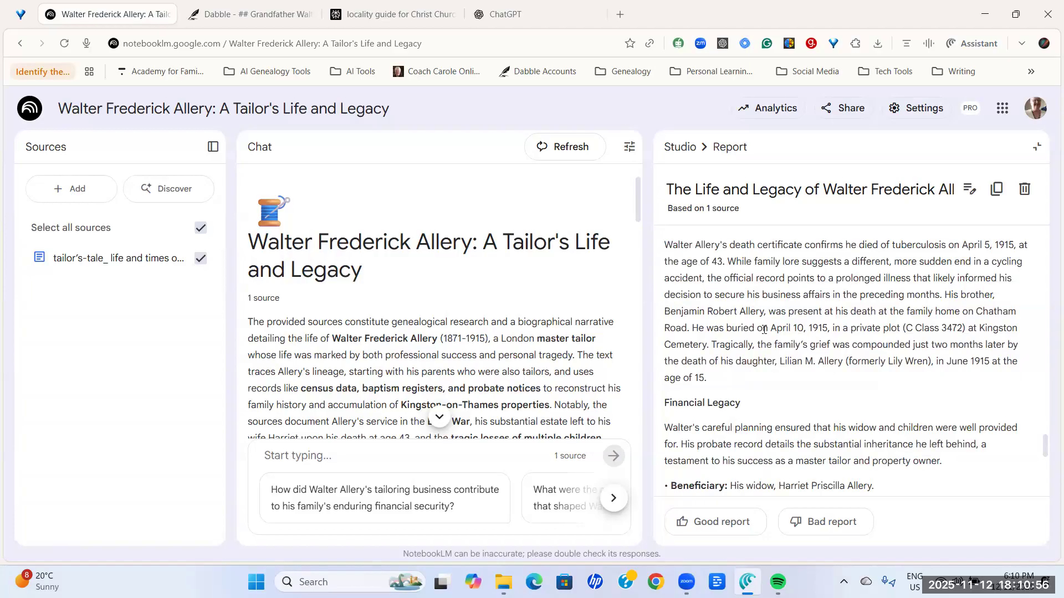
pyautogui.scroll(-1, 763, 329)
pyautogui.scroll(-1, 765, 334)
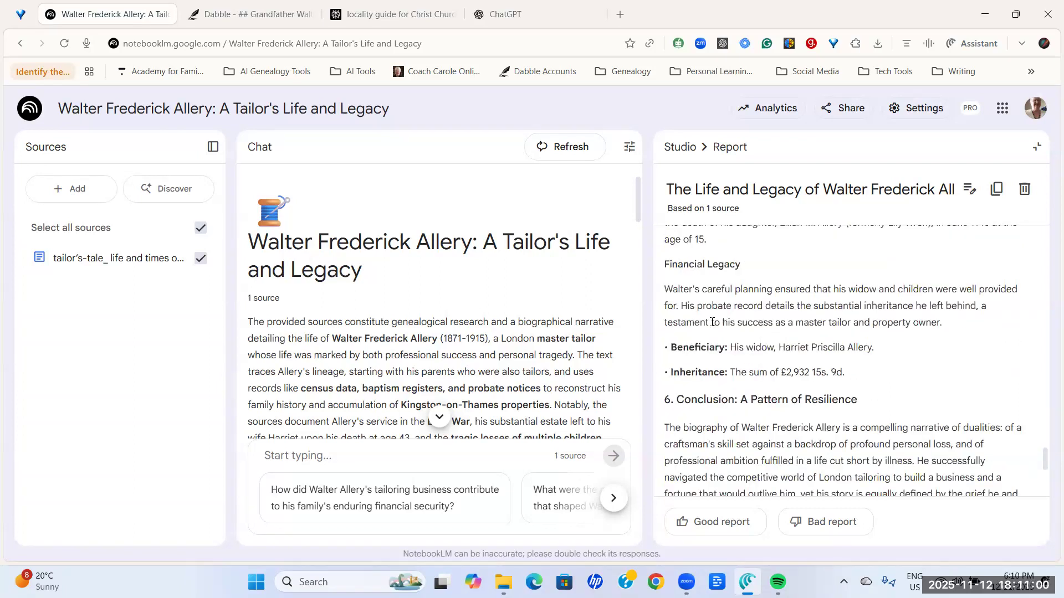
pyautogui.scroll(-1, 714, 326)
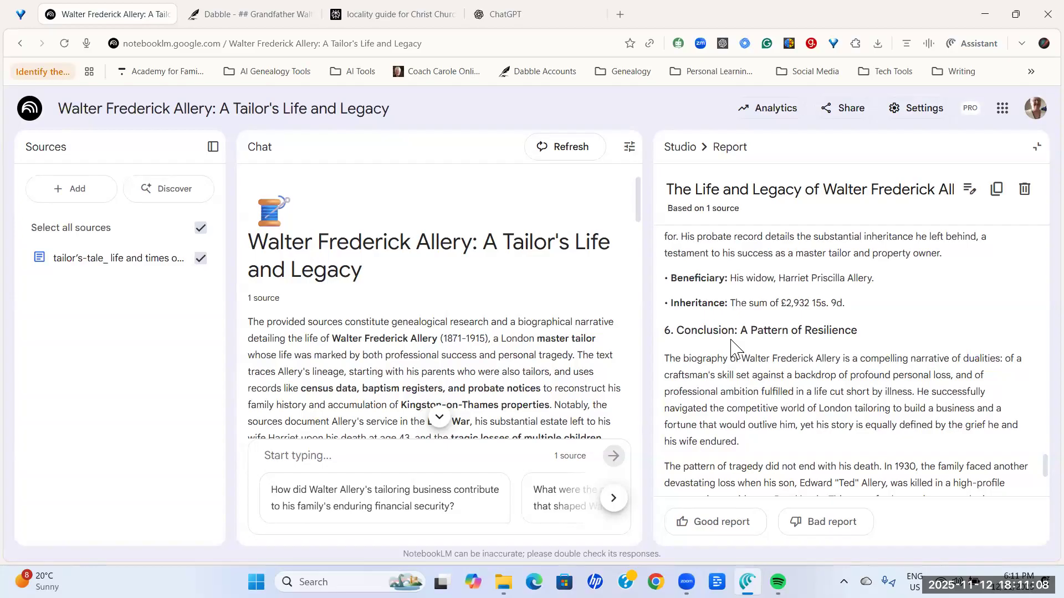
pyautogui.scroll(-1, 731, 346)
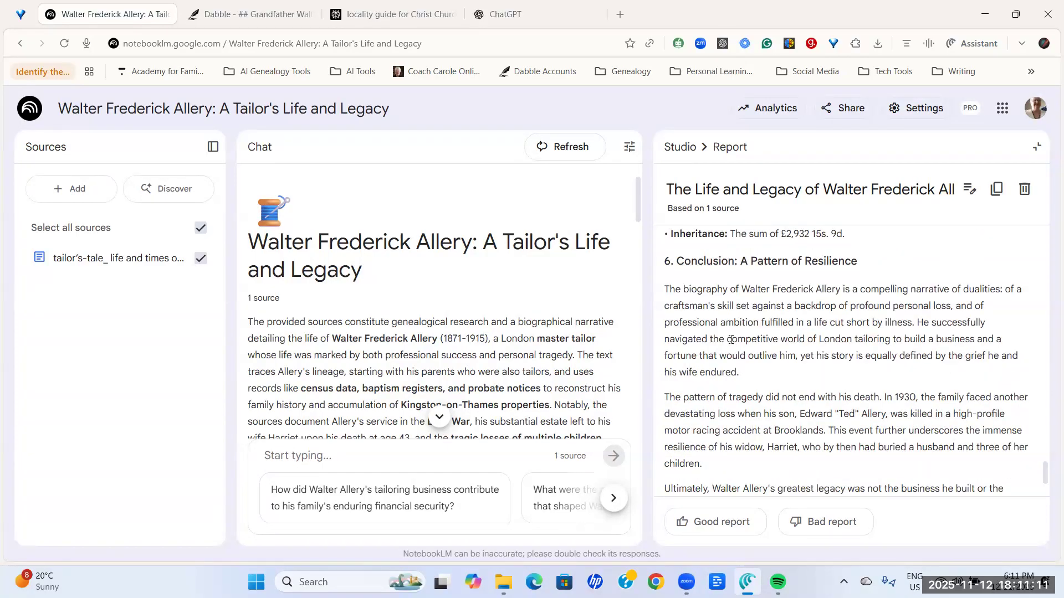
pyautogui.scroll(-2, 731, 340)
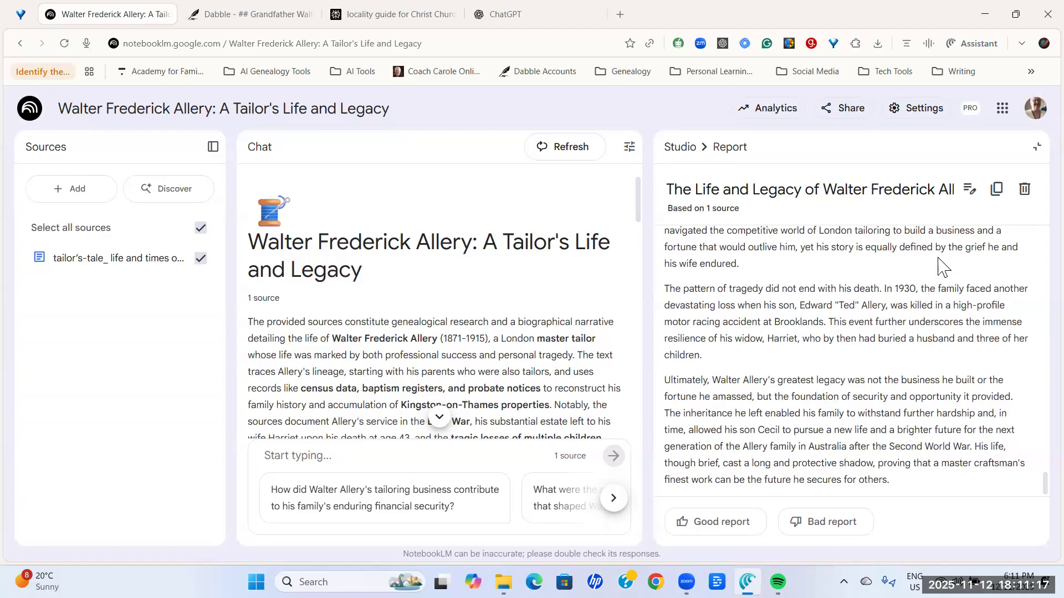
# - Copy the report, then add a new scene to the Allery chapter in Dabble
pyautogui.click(997, 191)
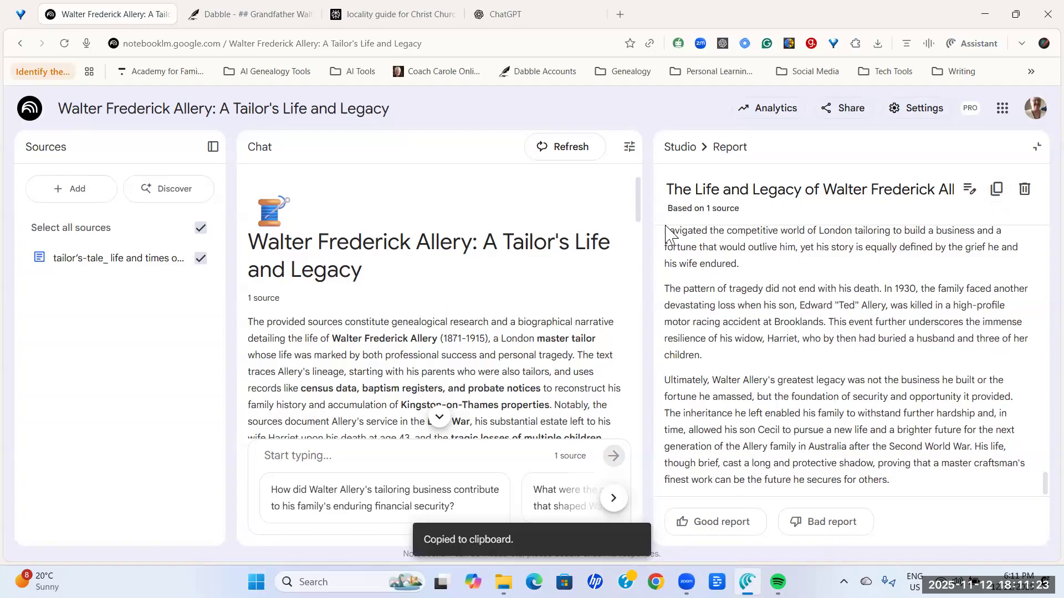
pyautogui.click(244, 18)
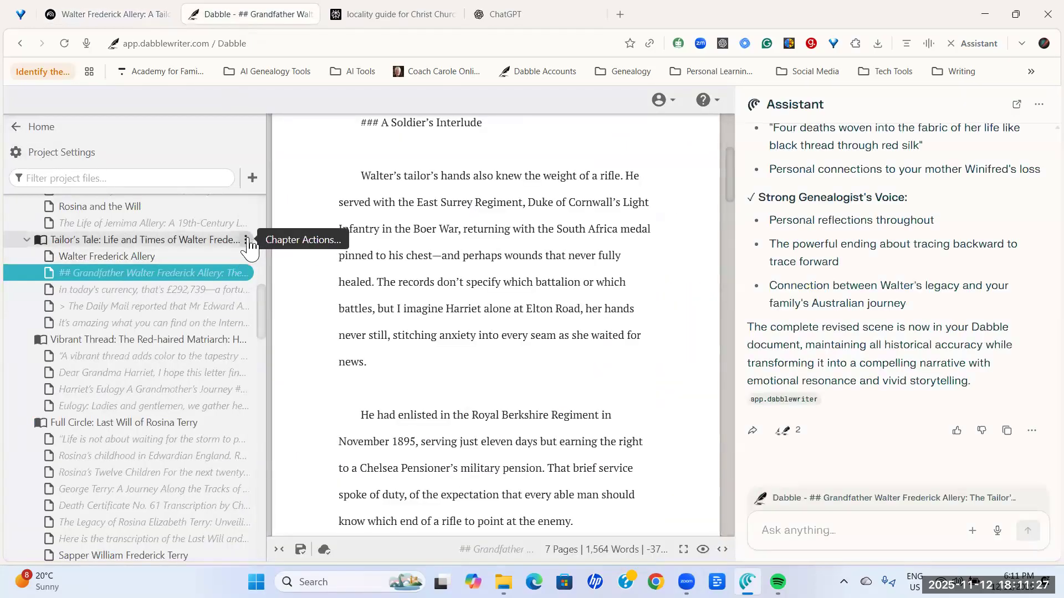
pyautogui.click(245, 240)
pyautogui.click(306, 246)
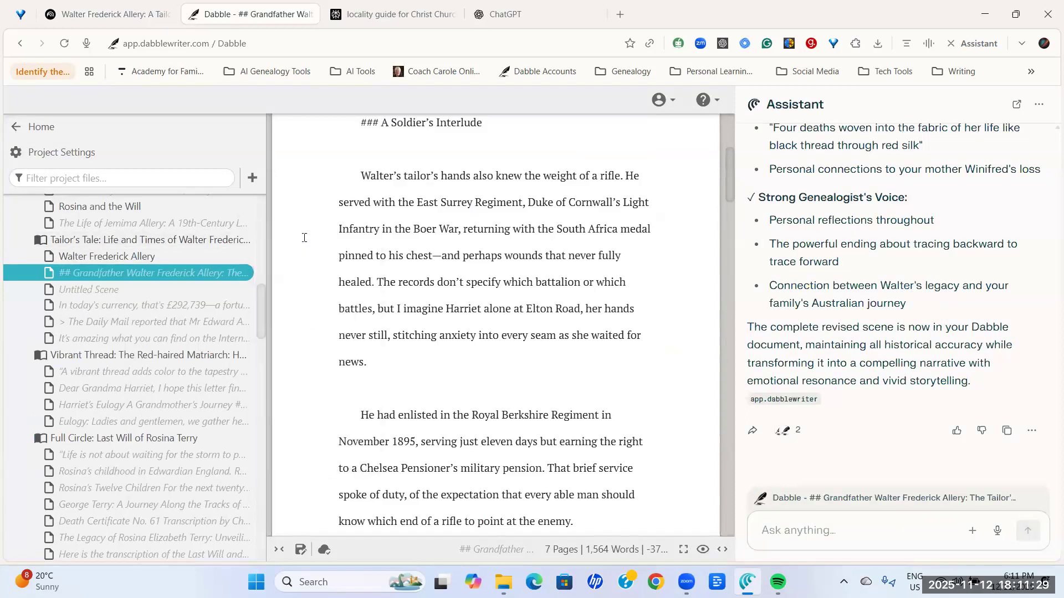
# - Reposition the new Untitled Scene within the Tailor's Tale chapter and reopen it
pyautogui.moveTo(92, 306); pyautogui.dragTo(236, 427)
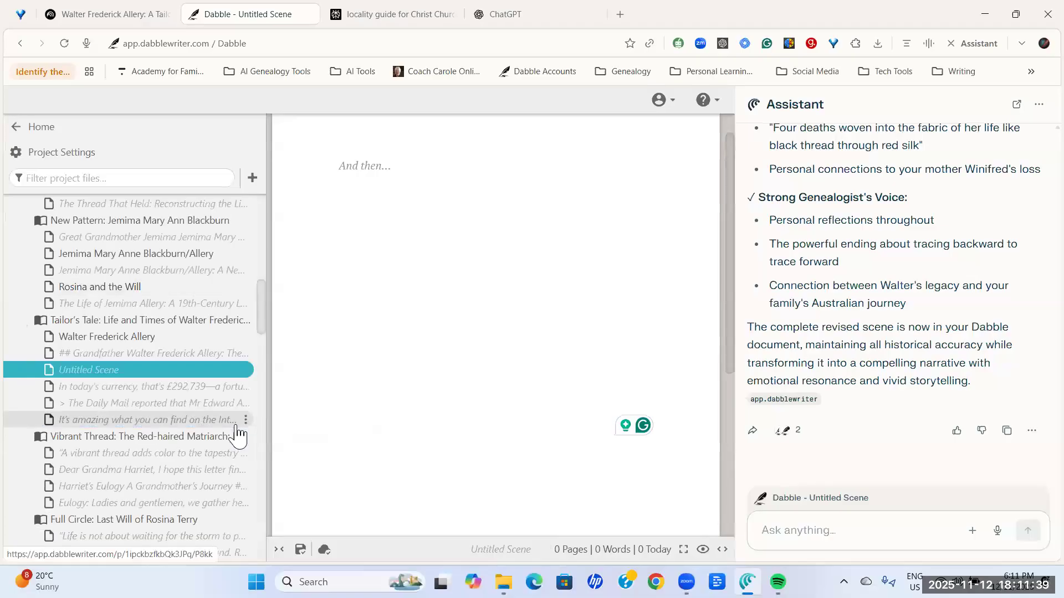
pyautogui.moveTo(190, 372); pyautogui.dragTo(235, 447)
pyautogui.moveTo(235, 447); pyautogui.dragTo(236, 428)
pyautogui.click(146, 370)
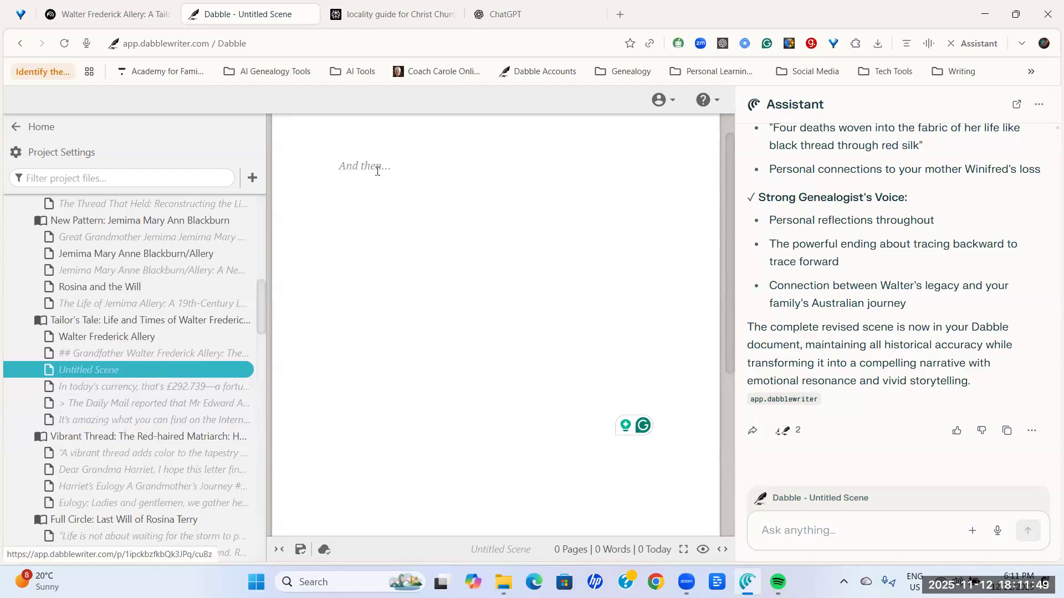
# - Paste the Allery report into the empty scene, check its 1,584-word count, and return to the top
pyautogui.click(340, 171)
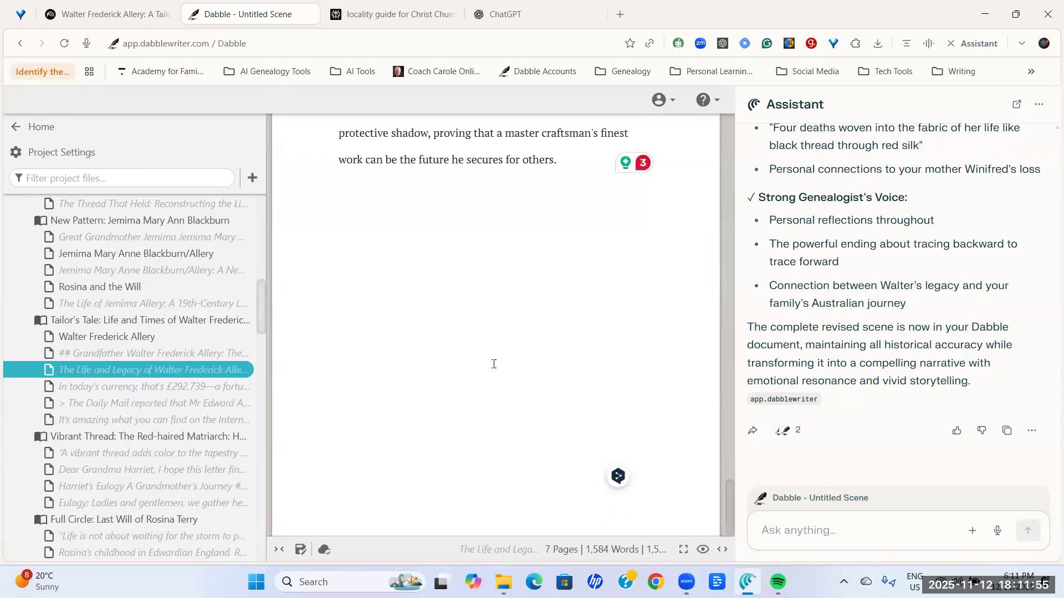
pyautogui.click(722, 549)
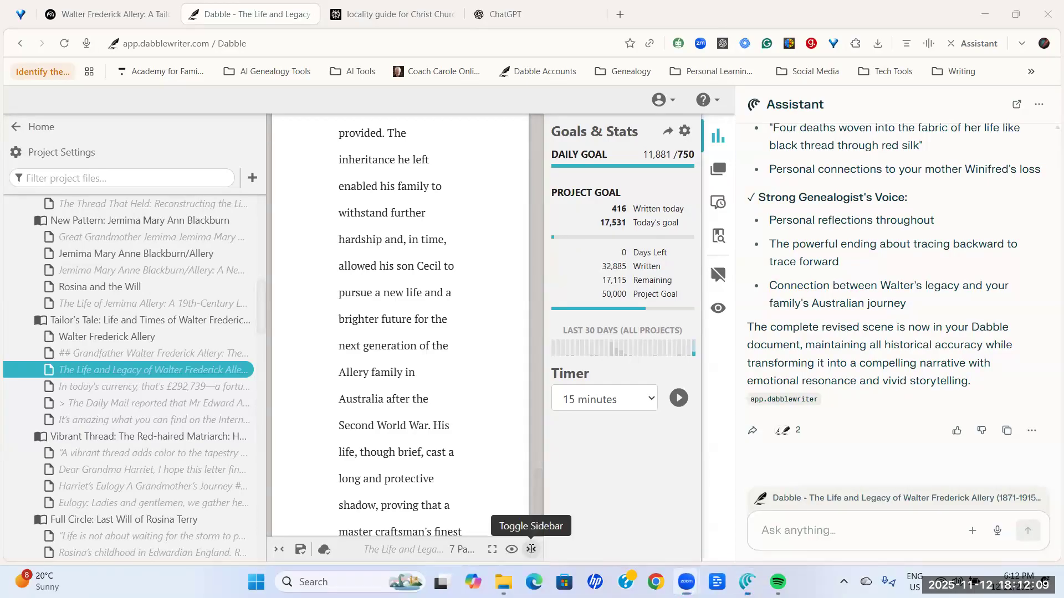
pyautogui.click(530, 550)
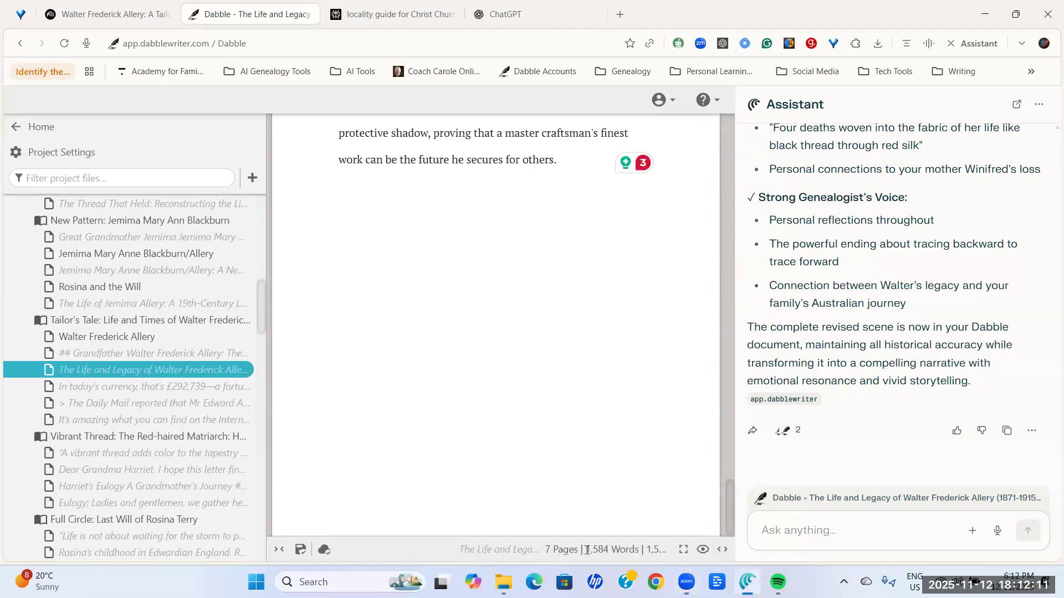
pyautogui.moveTo(586, 550); pyautogui.dragTo(645, 552)
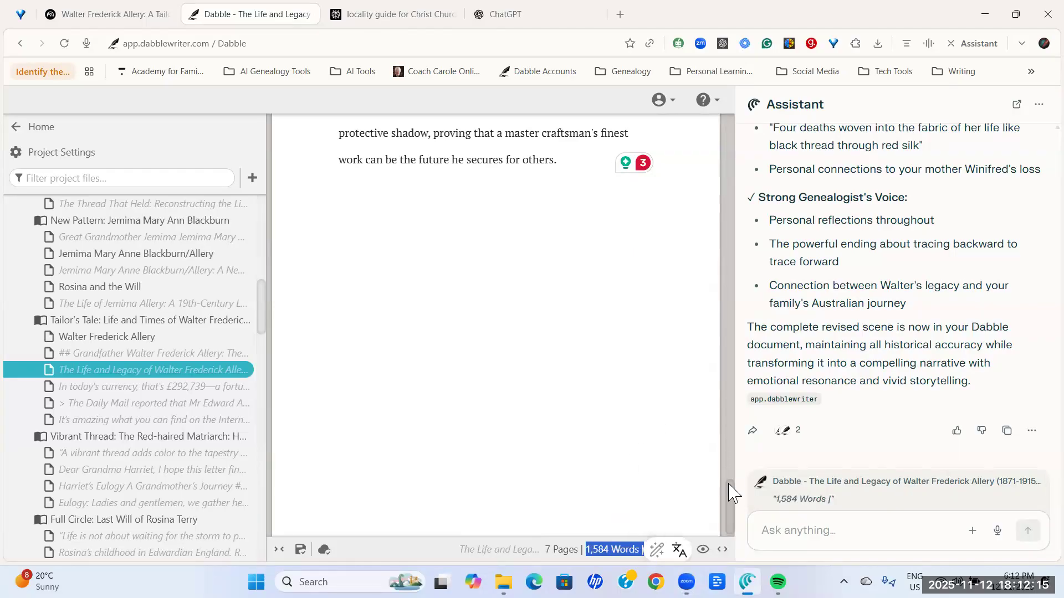
pyautogui.moveTo(729, 486); pyautogui.dragTo(728, 474)
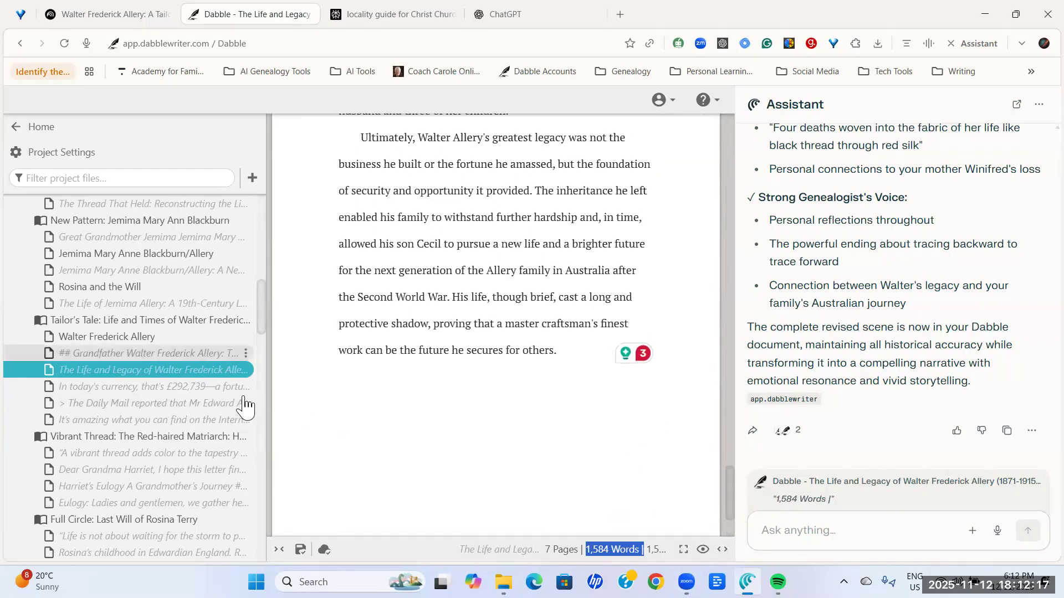
pyautogui.scroll(10, 514, 360)
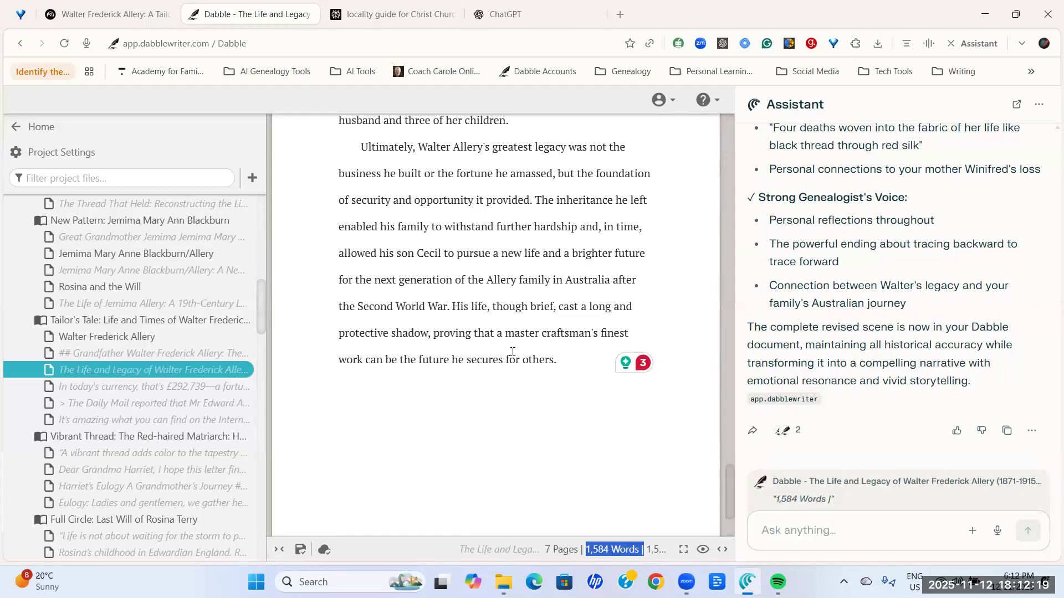
pyautogui.scroll(10, 512, 352)
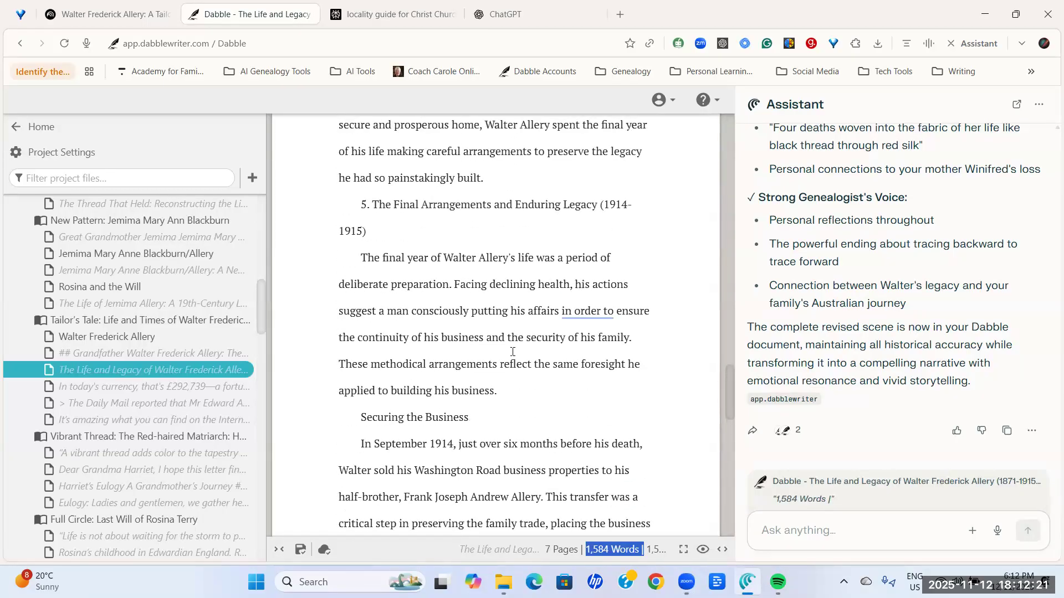
pyautogui.scroll(12, 512, 352)
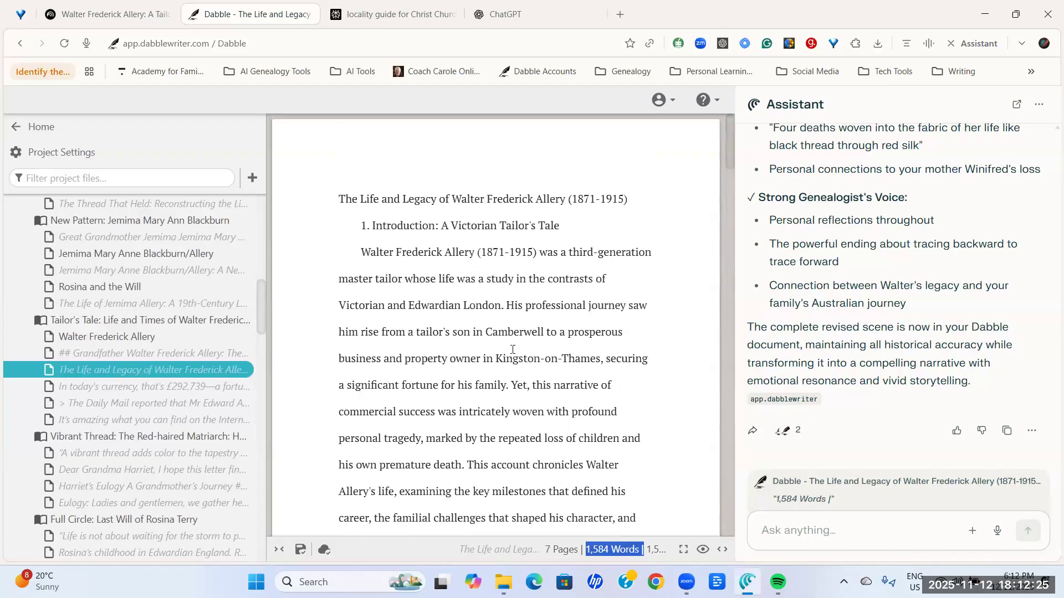
# - Bold the title line 'The Life and Legacy of Walter Frederick Allery (1871-1915)', then return to NotebookLM
pyautogui.moveTo(338, 198); pyautogui.dragTo(633, 197)
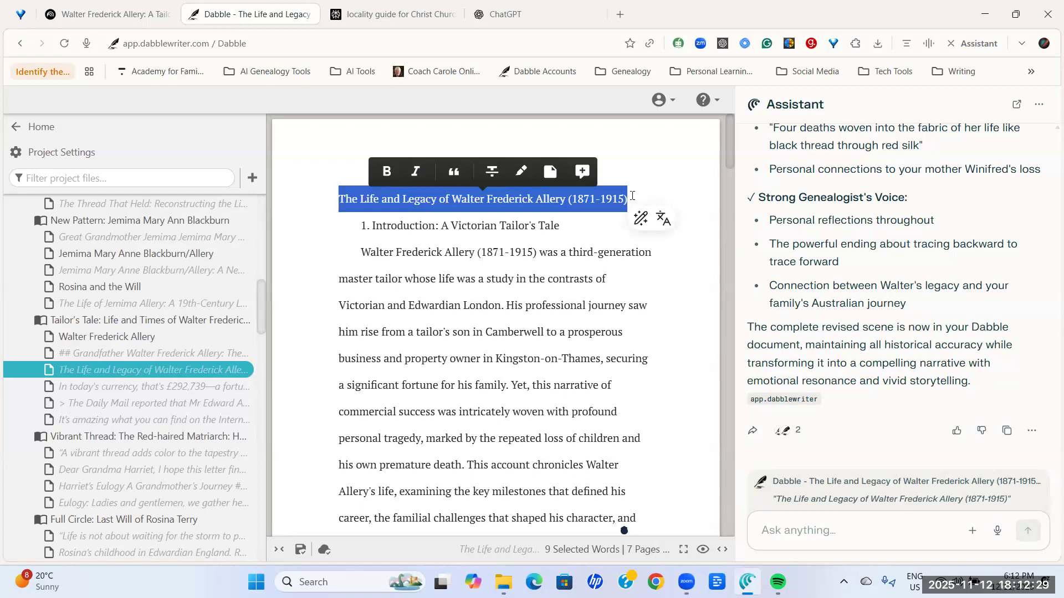
pyautogui.hotkey('ctrl', 'b')
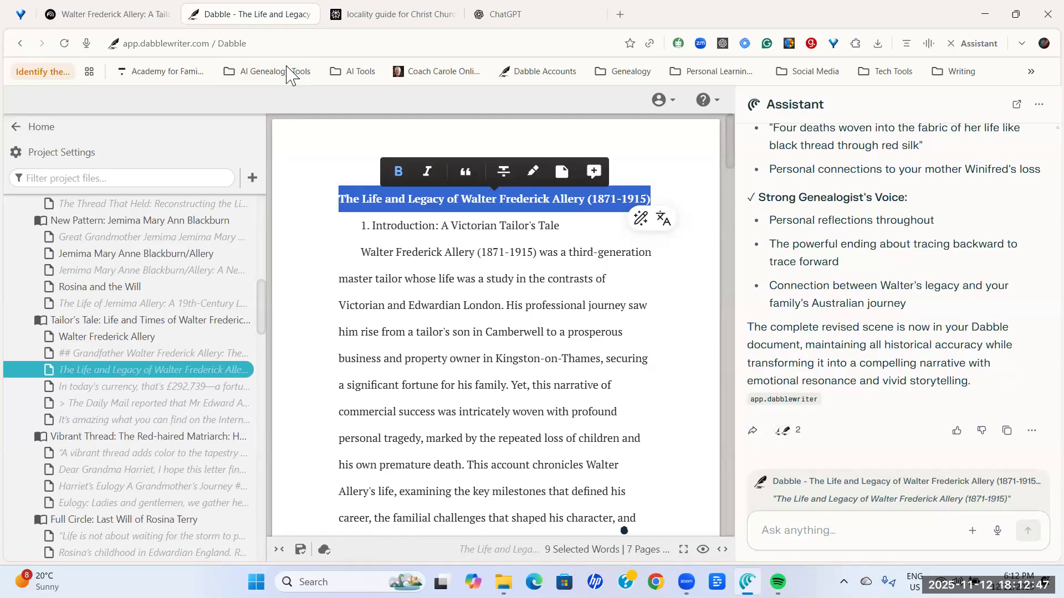
pyautogui.click(120, 19)
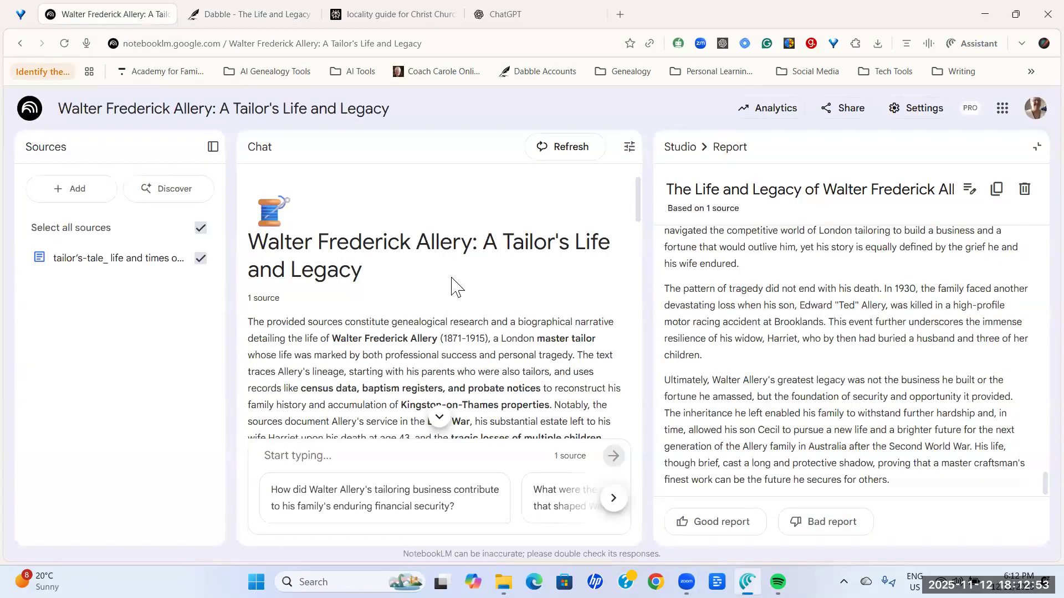
# - Close the report to show the Studio list with the report above the two notes
pyautogui.click(670, 147)
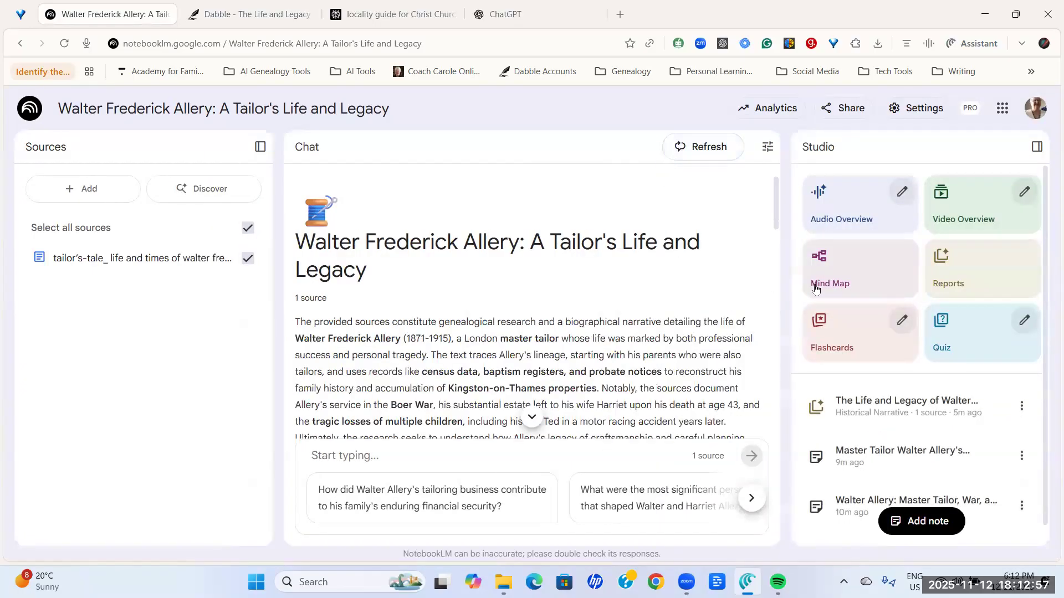